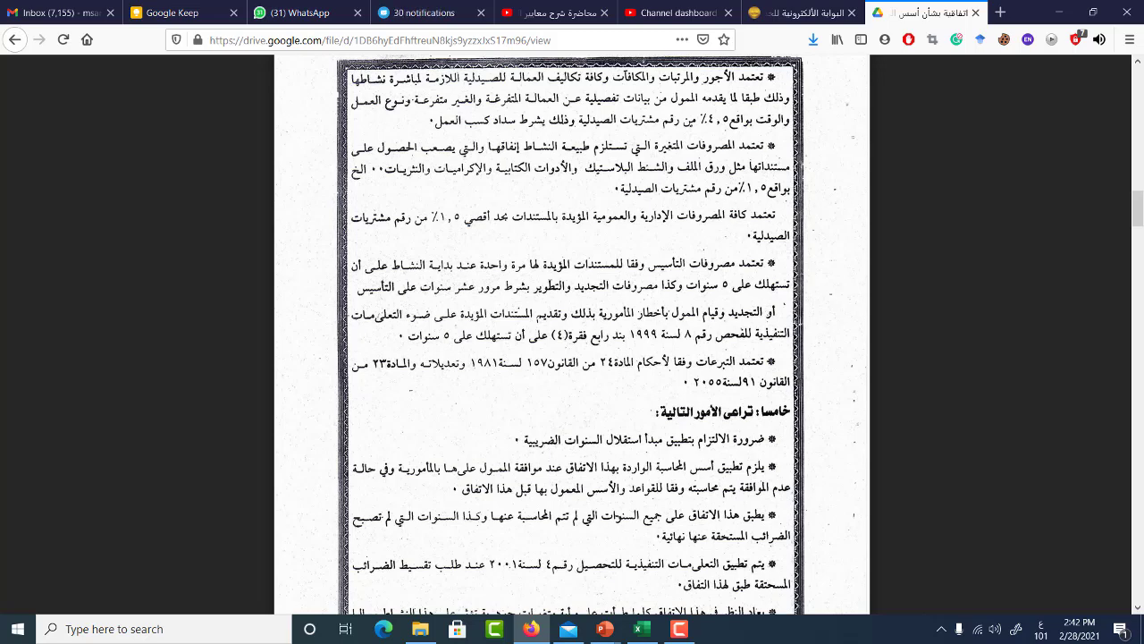
Read the pharmacy tax accounting agreement's sections on expenses, profit margins and turnover on pages 2 and 3.
scroll(558, 291, down, 2)
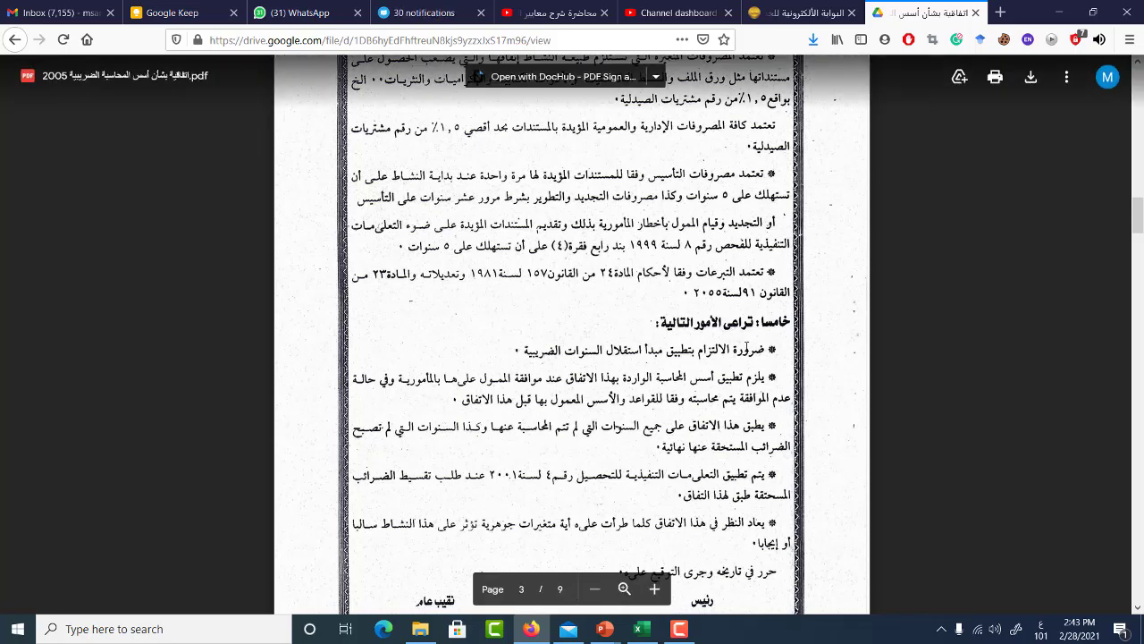
scroll(747, 359, up, 5)
scroll(747, 359, up, 3)
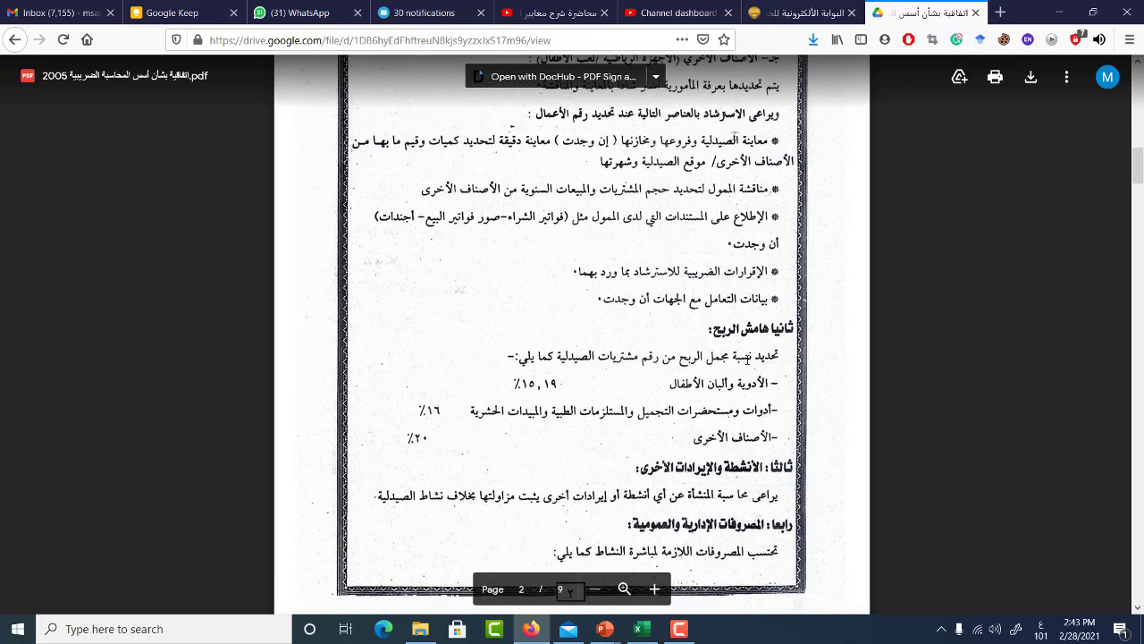
scroll(748, 359, up, 4)
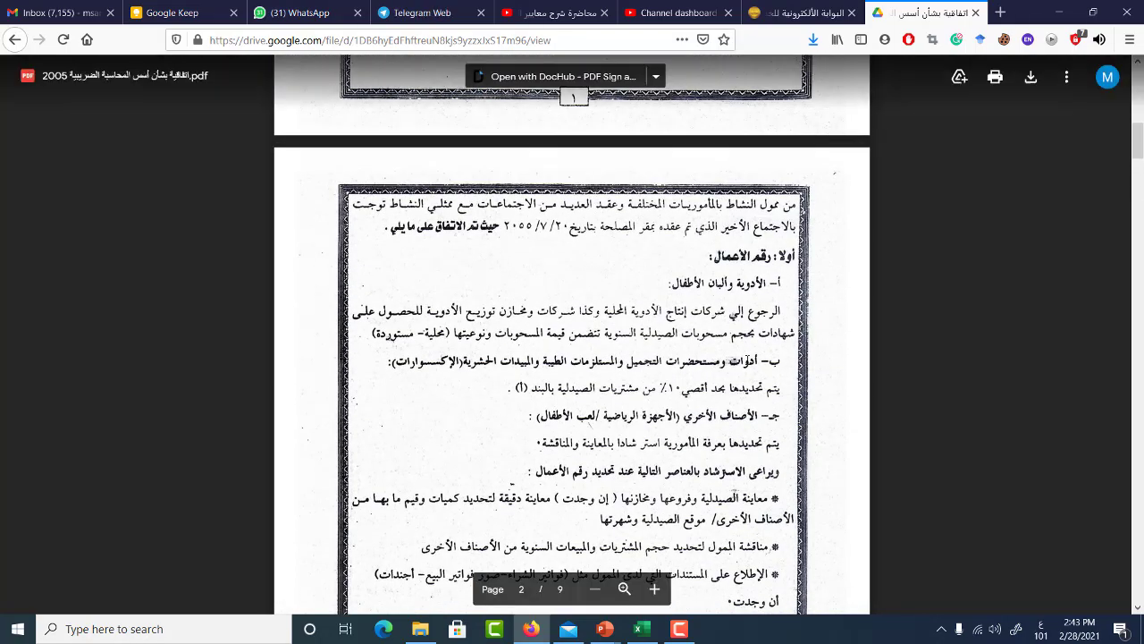
scroll(748, 359, down, 1)
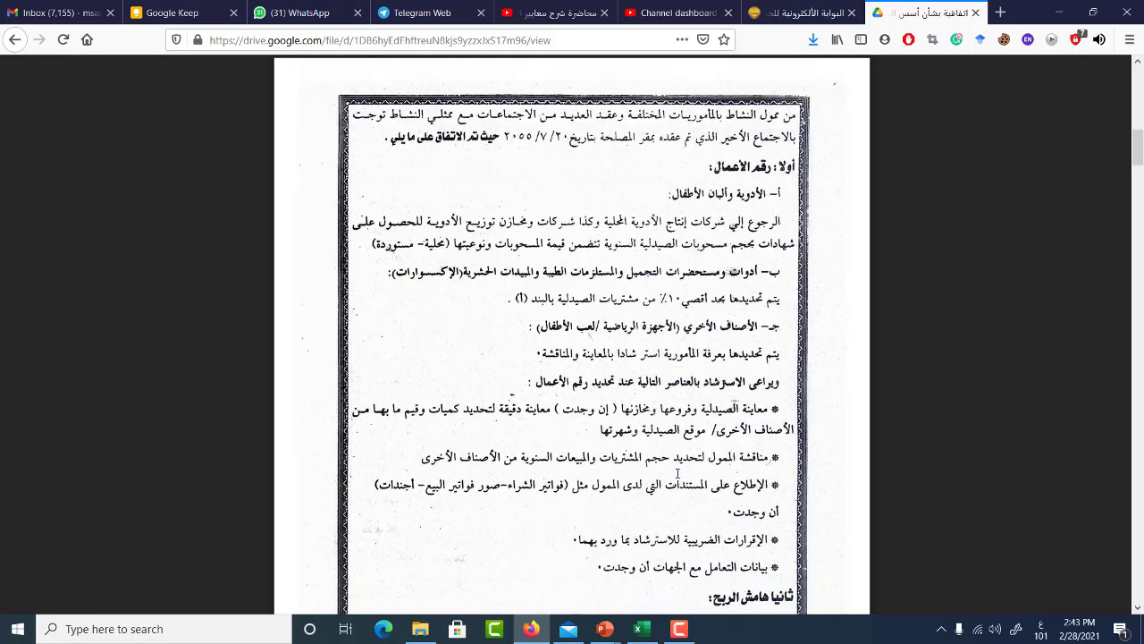
Switch to the pharmacy tax workbook in Excel and examine the product categories in A4:A5 and the expense items in A9:A11.
click(644, 631)
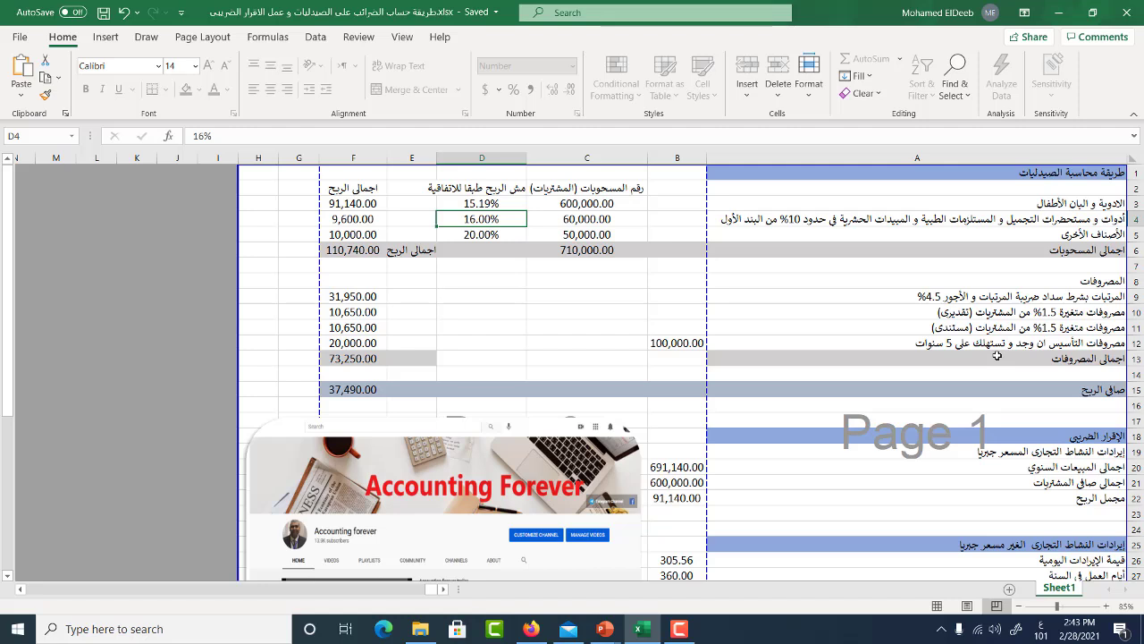
click(1067, 218)
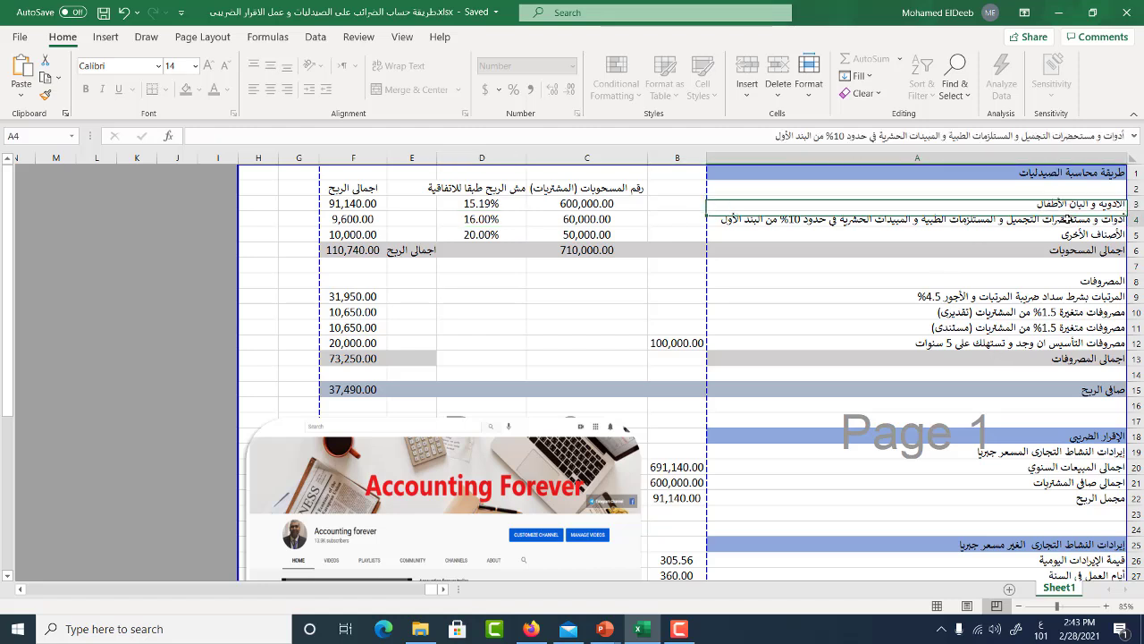
click(1067, 234)
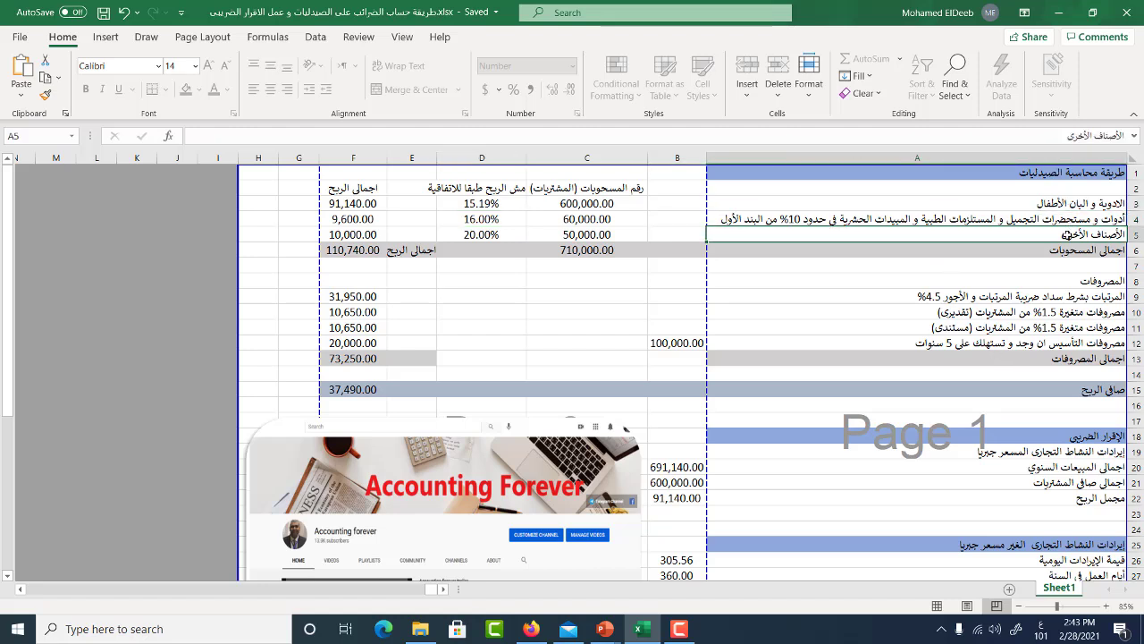
click(1071, 296)
click(1069, 312)
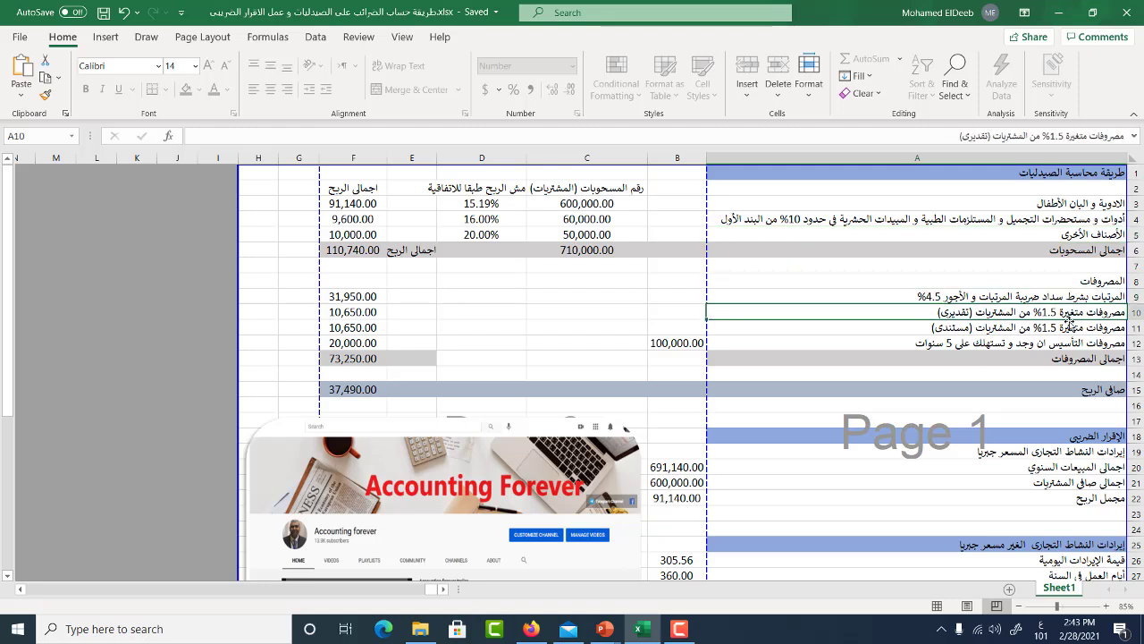
click(1069, 325)
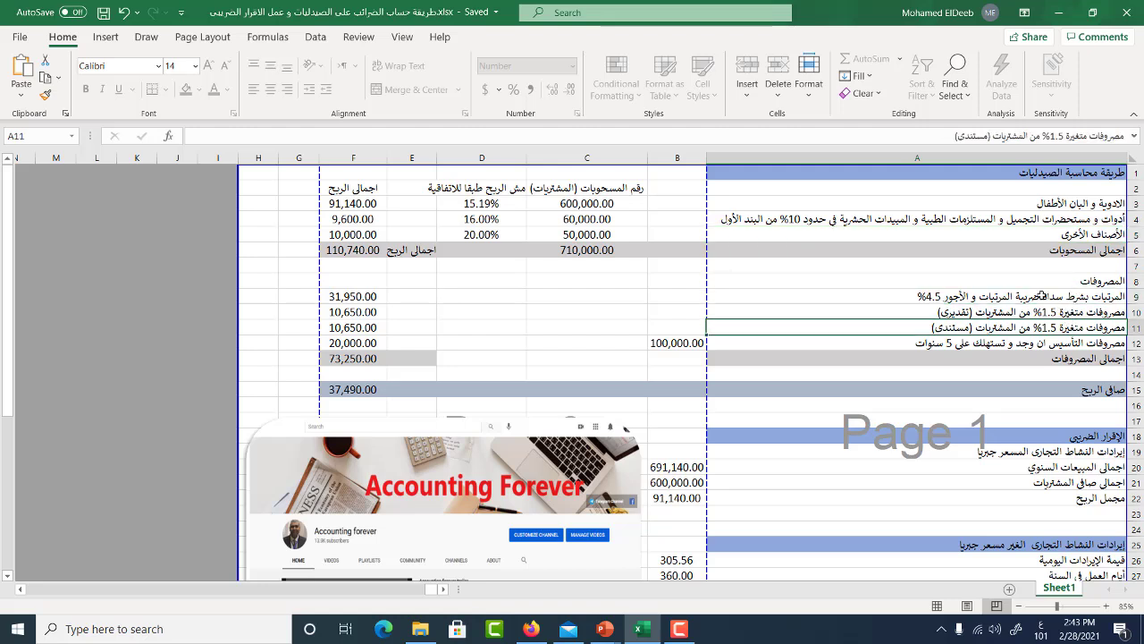
Inspect the net profit formula in F15 and the tax return section below it.
click(355, 389)
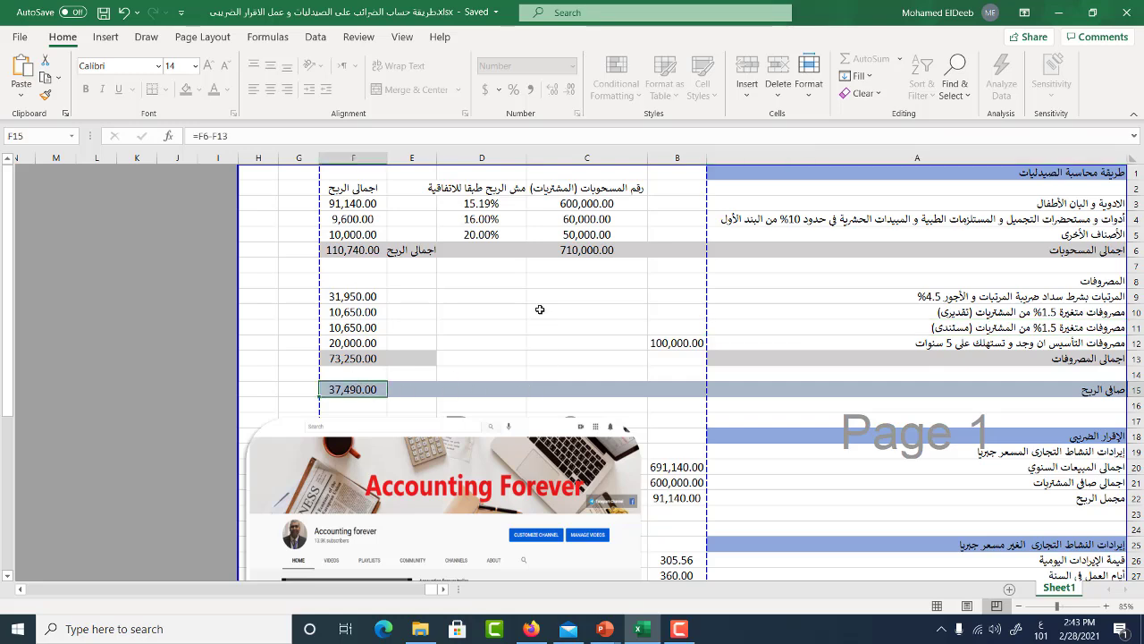
scroll(540, 309, down, 3)
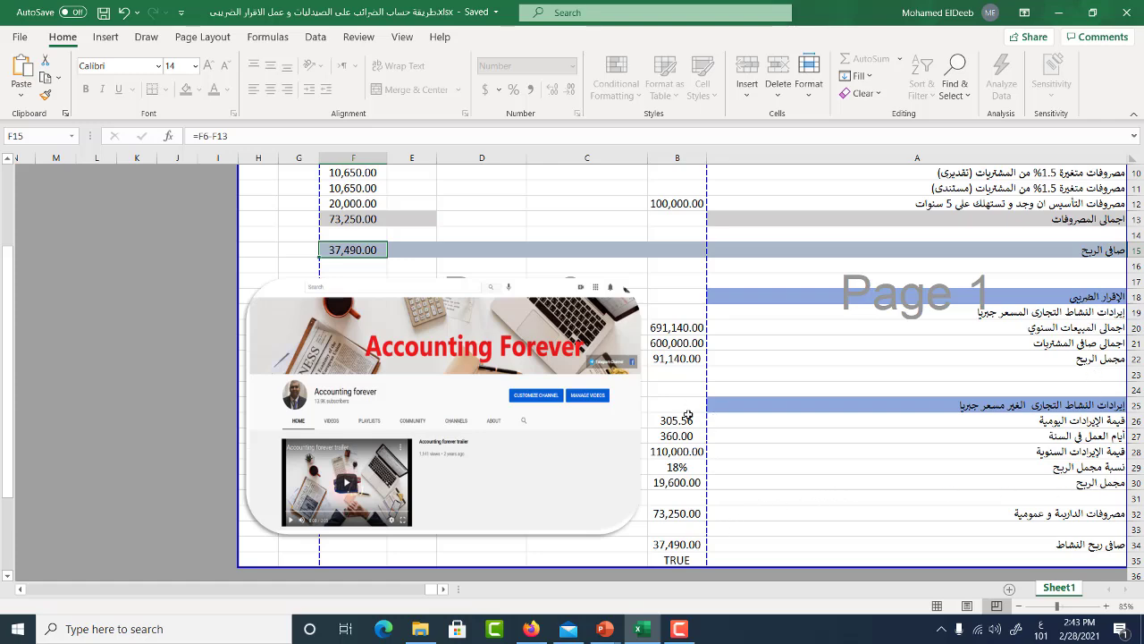
scroll(779, 406, up, 3)
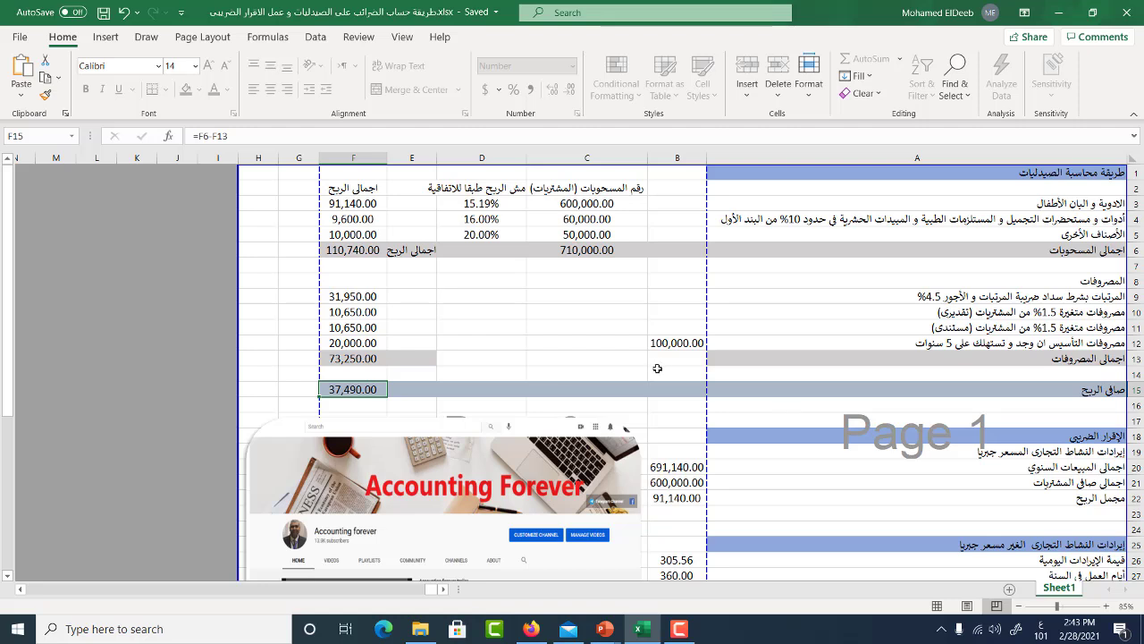
Try to edit the profit margin in D3 and the gross profit in F4, dismissing each protection dialog.
double_click(589, 203)
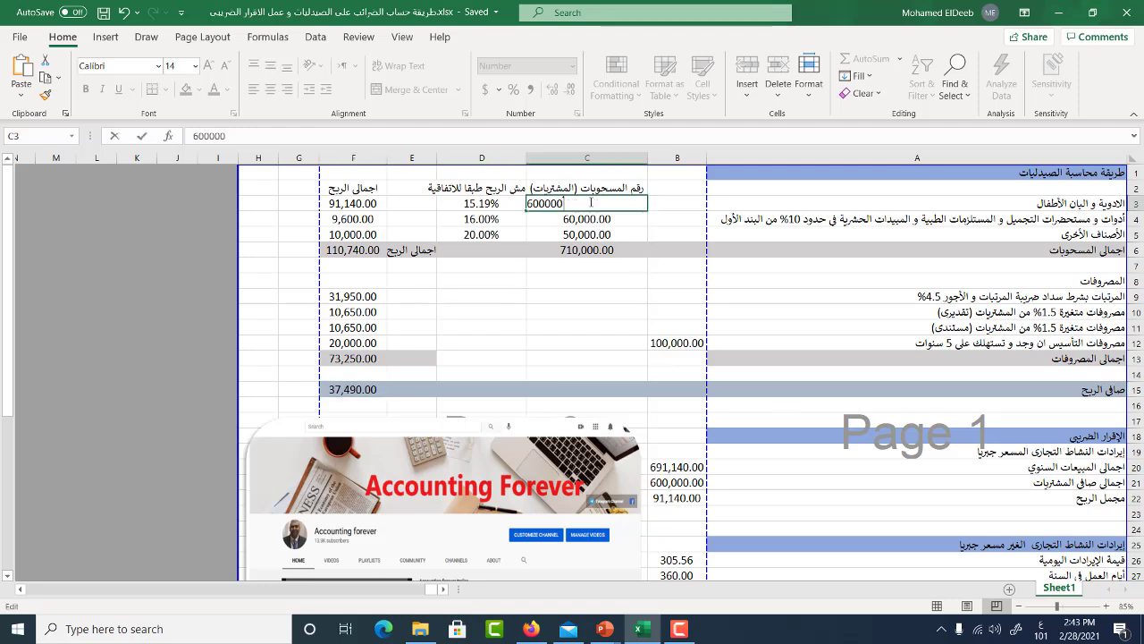
double_click(501, 204)
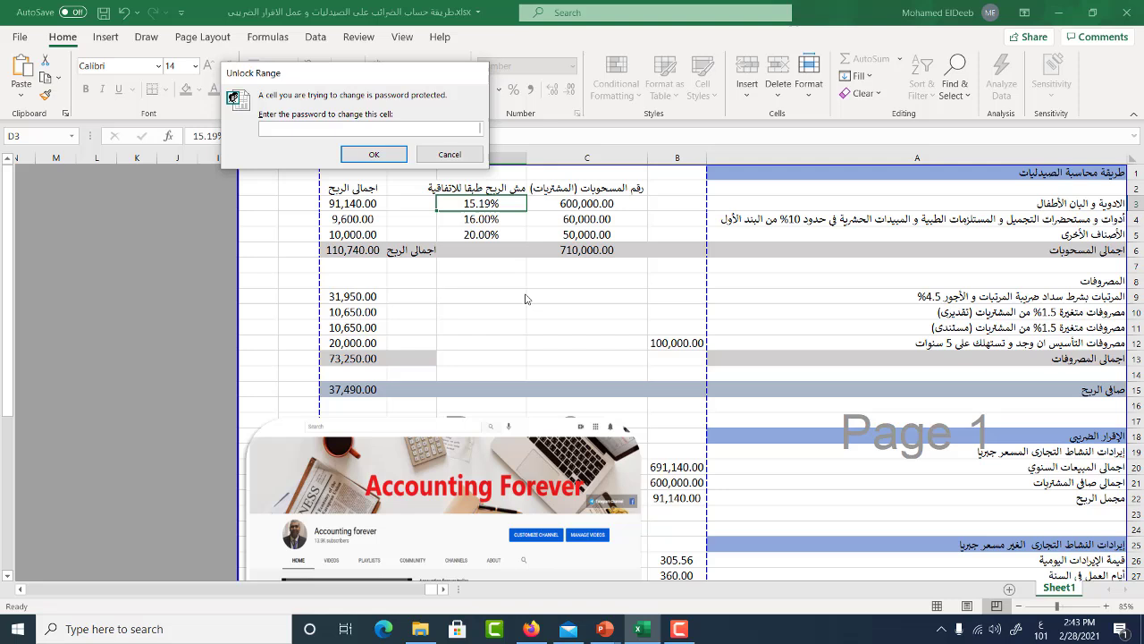
click(449, 154)
double_click(371, 224)
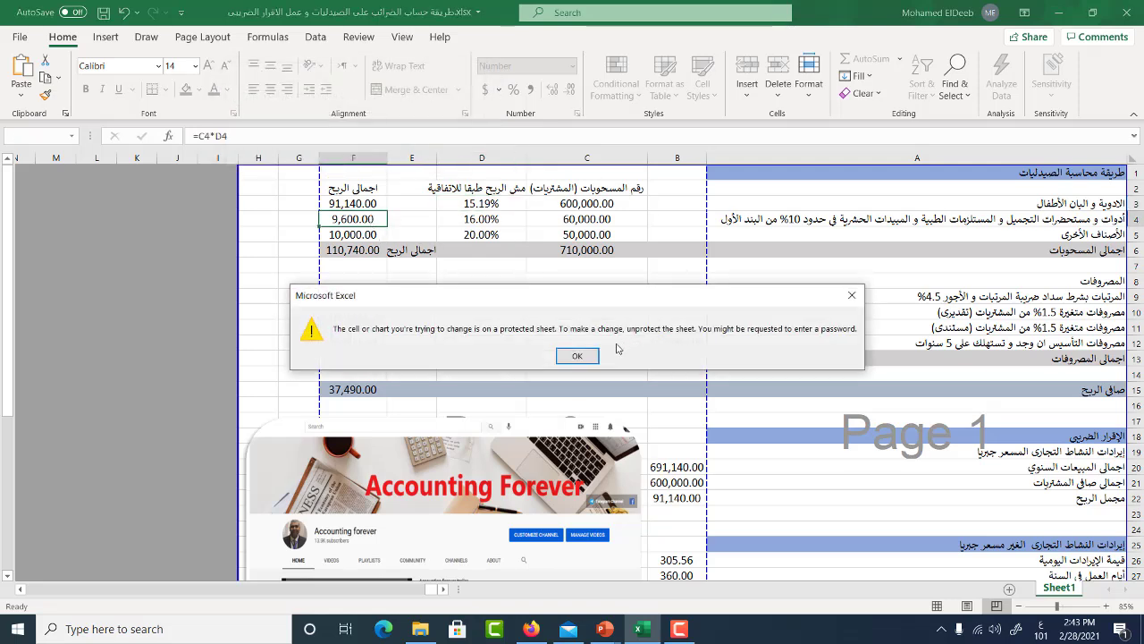
click(576, 356)
Set the medicines and baby milk purchases in C3 to 500,000.
click(592, 205)
text(500000)
key(Return)
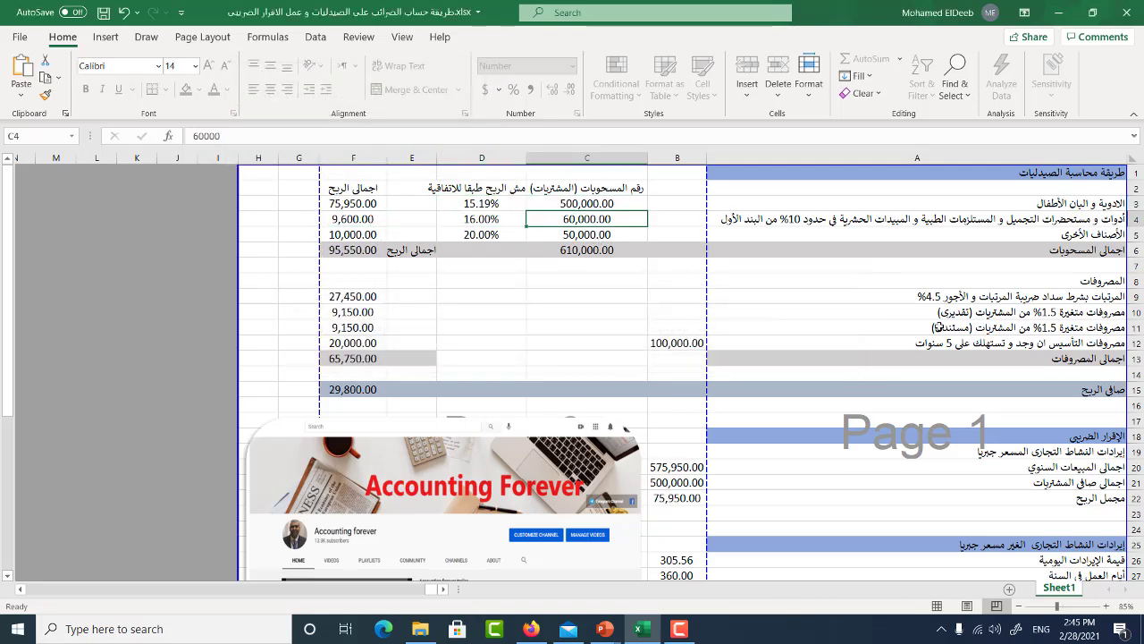
Review the purchase amounts for the product categories in column C.
click(581, 201)
click(581, 220)
click(585, 203)
click(581, 221)
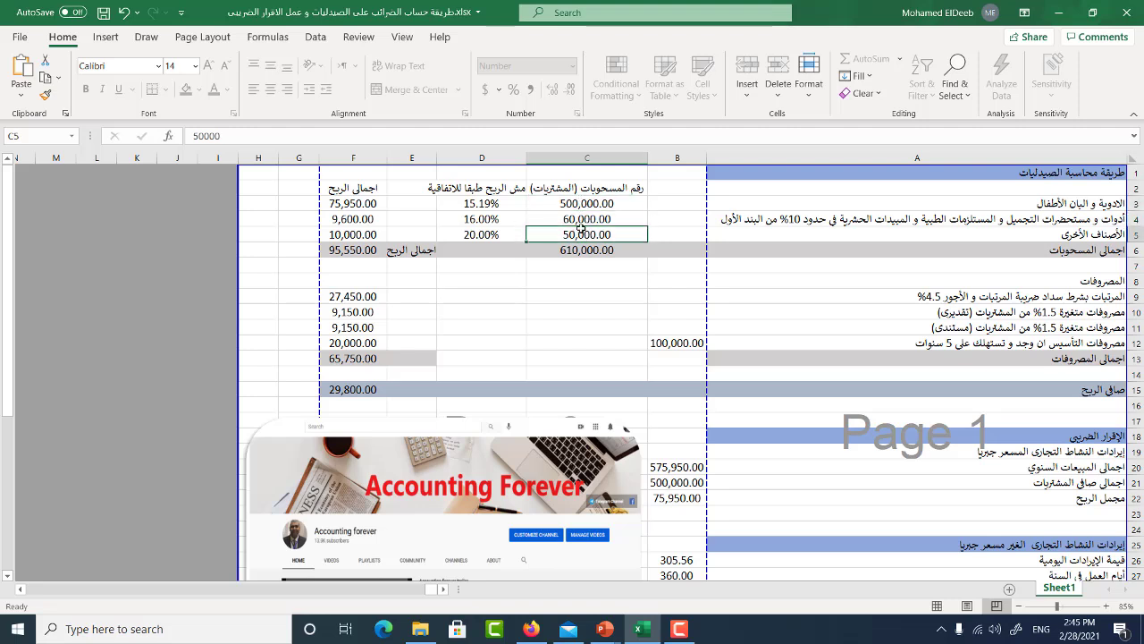
click(581, 203)
click(581, 220)
Try to edit the medicines profit margin in D3, cancel it, and check the gross profit formulas in F3:F5.
double_click(481, 203)
click(464, 159)
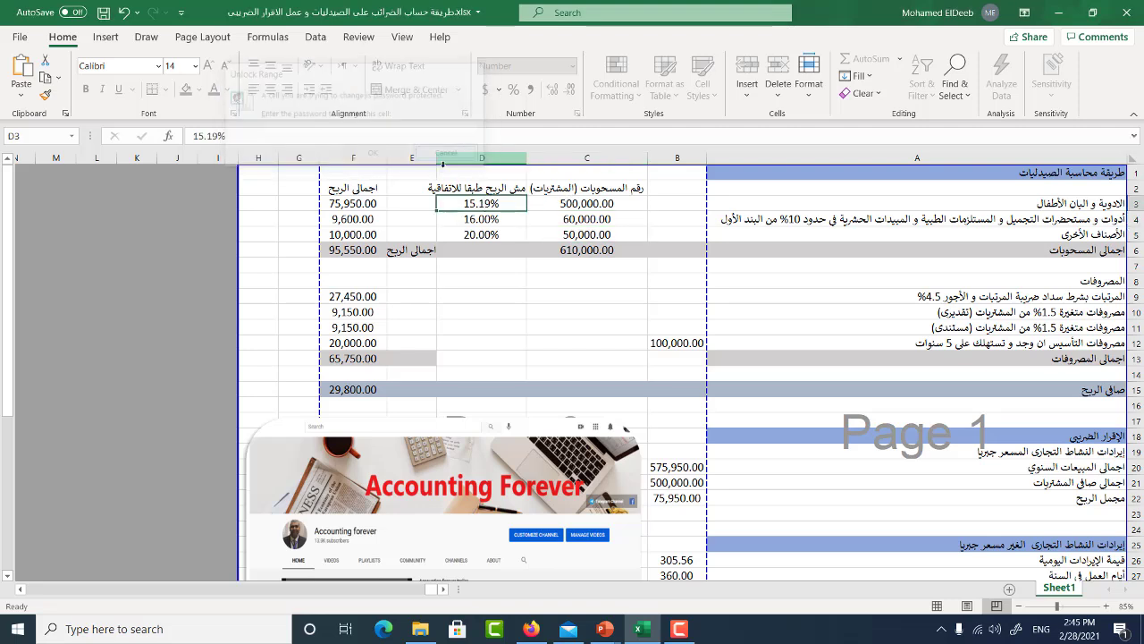
click(351, 202)
click(369, 237)
click(369, 219)
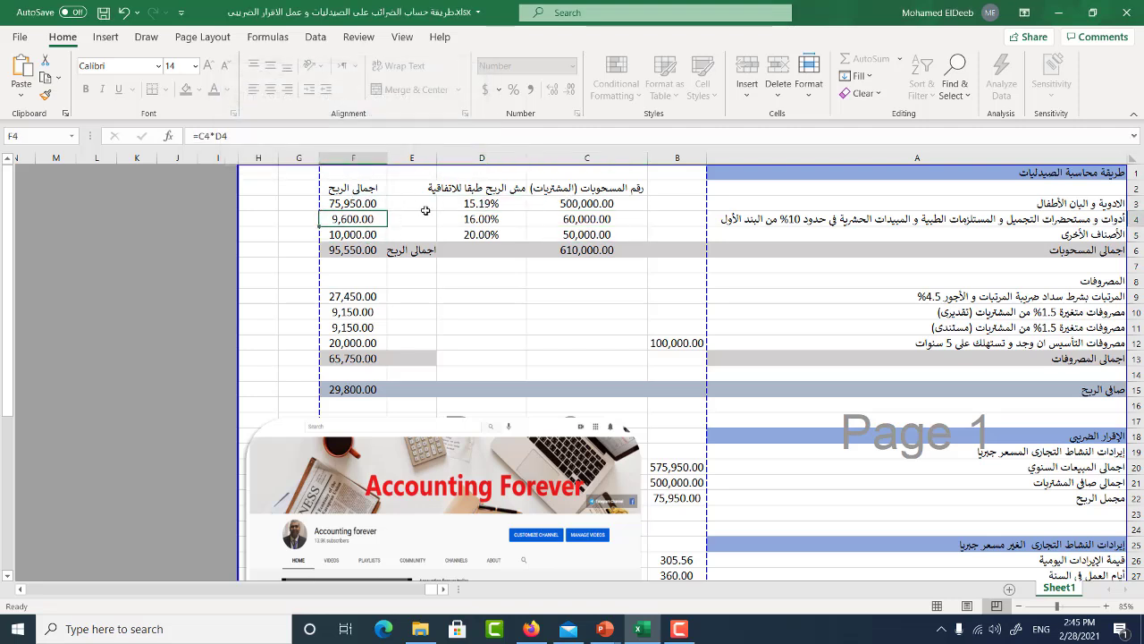
Examine the purchase inputs in C3:C5 and the total purchases formula in C6.
click(624, 219)
click(595, 235)
click(594, 205)
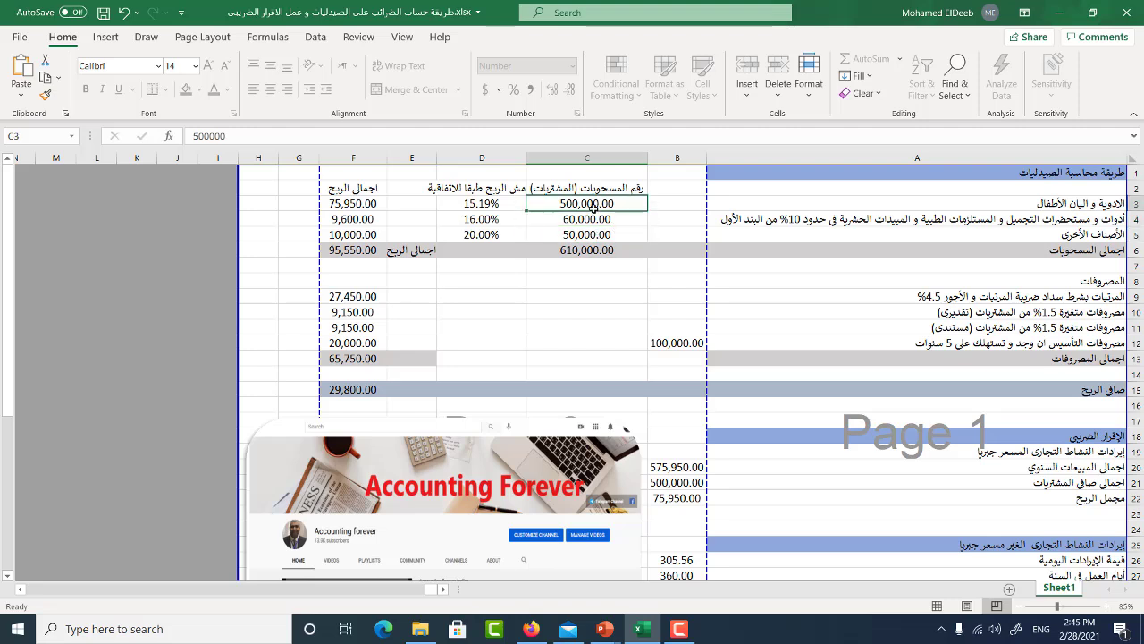
key(ctrl+Down)
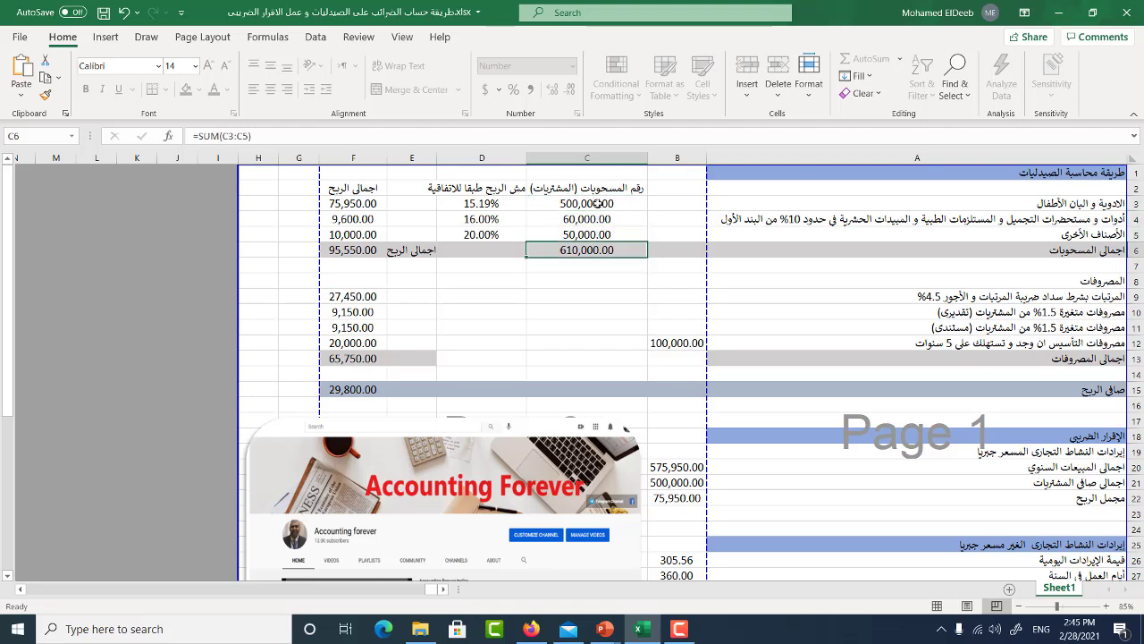
click(597, 204)
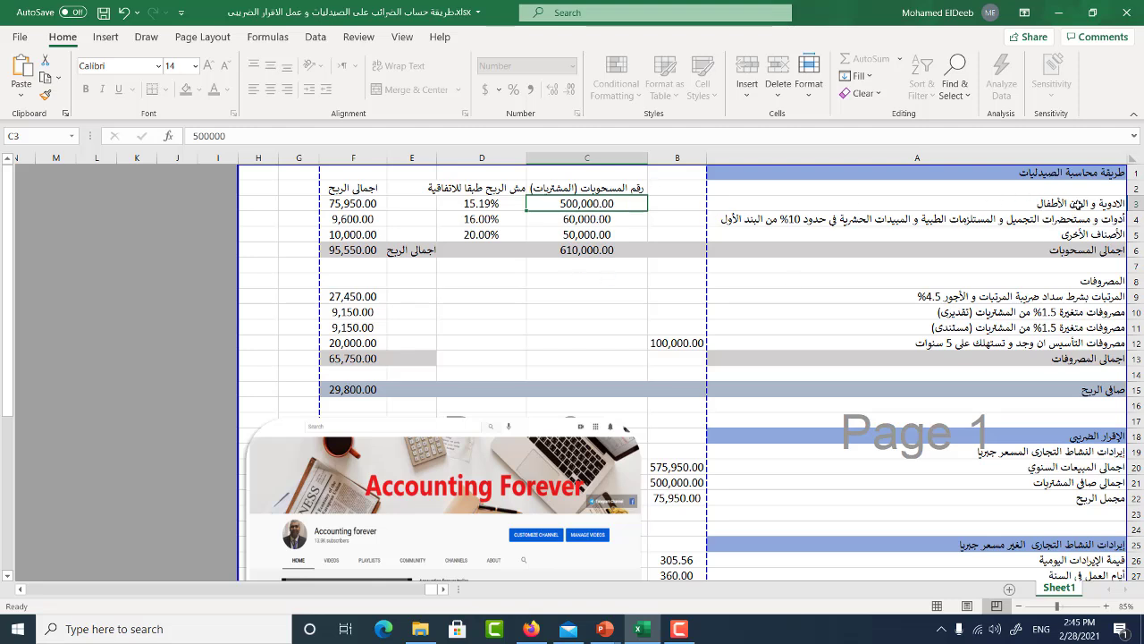
Set the medicines and baby milk purchases in C3 to 600,000.
double_click(581, 203)
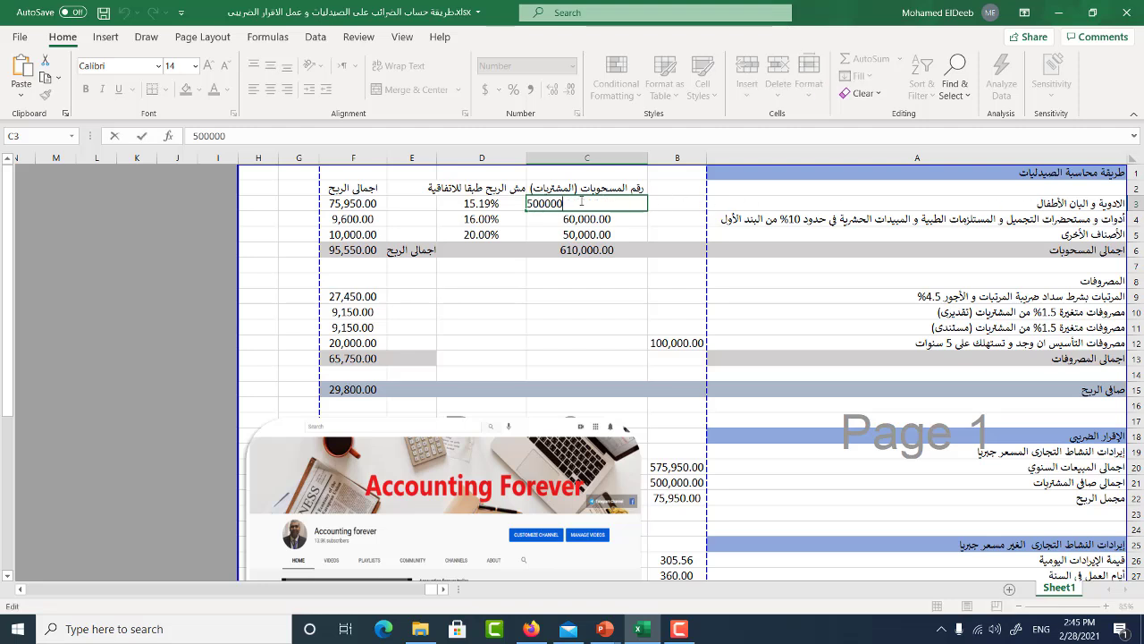
double_click(547, 204)
text(600)
key(Return)
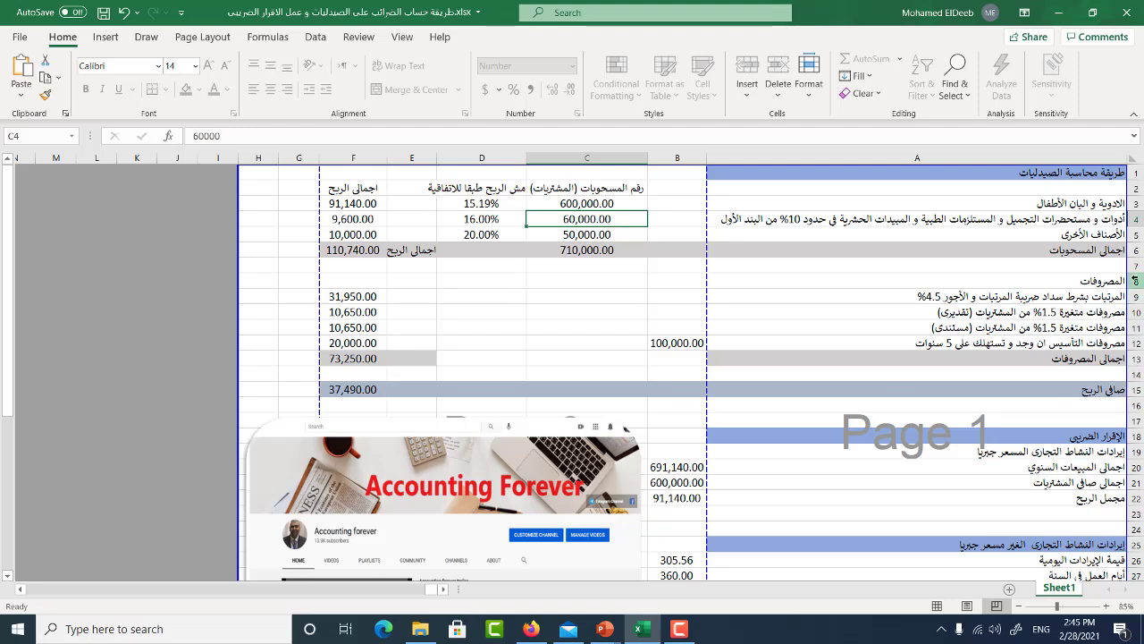
Set the cosmetics and medical supplies purchases in C4 to 50,000, and open the other items amount in C5 without changing it.
double_click(596, 220)
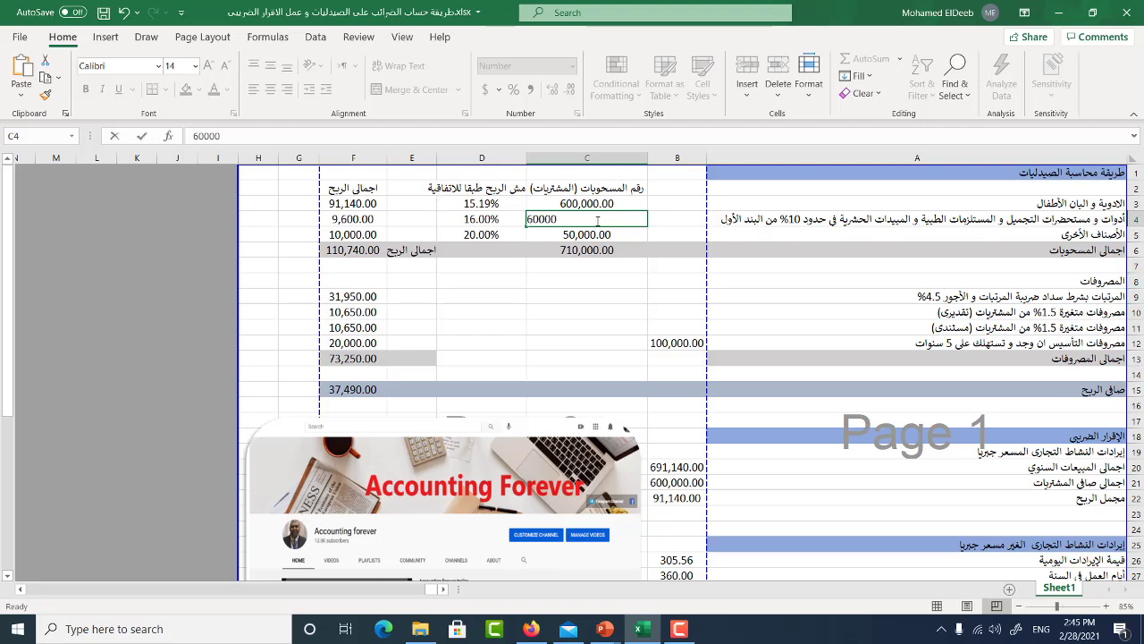
drag(596, 220, 501, 219)
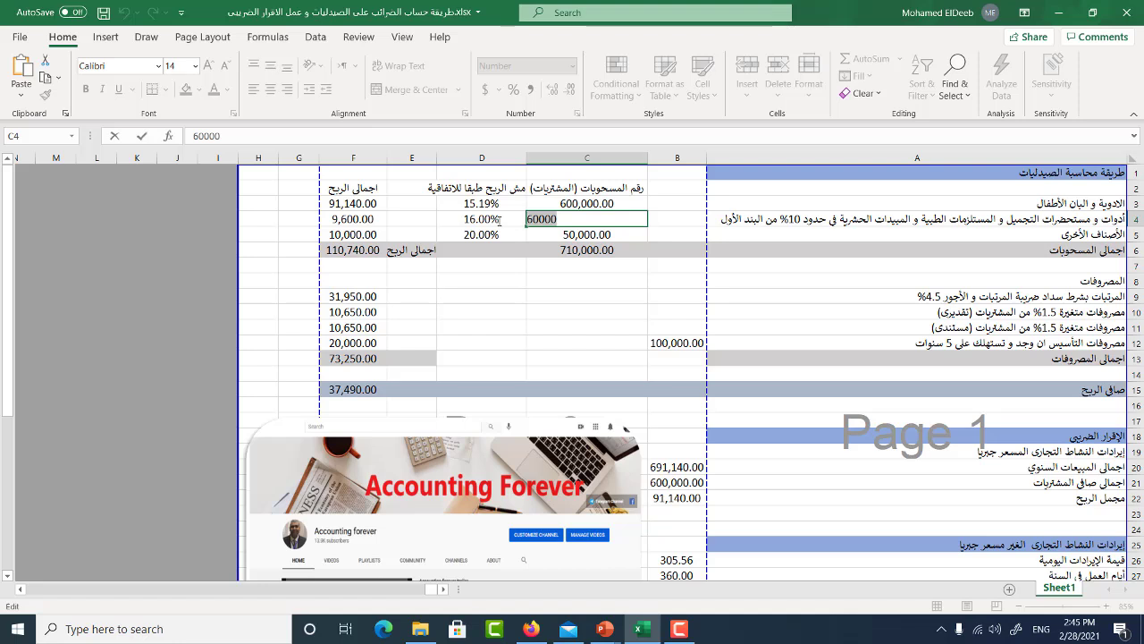
text(50000)
key(Return)
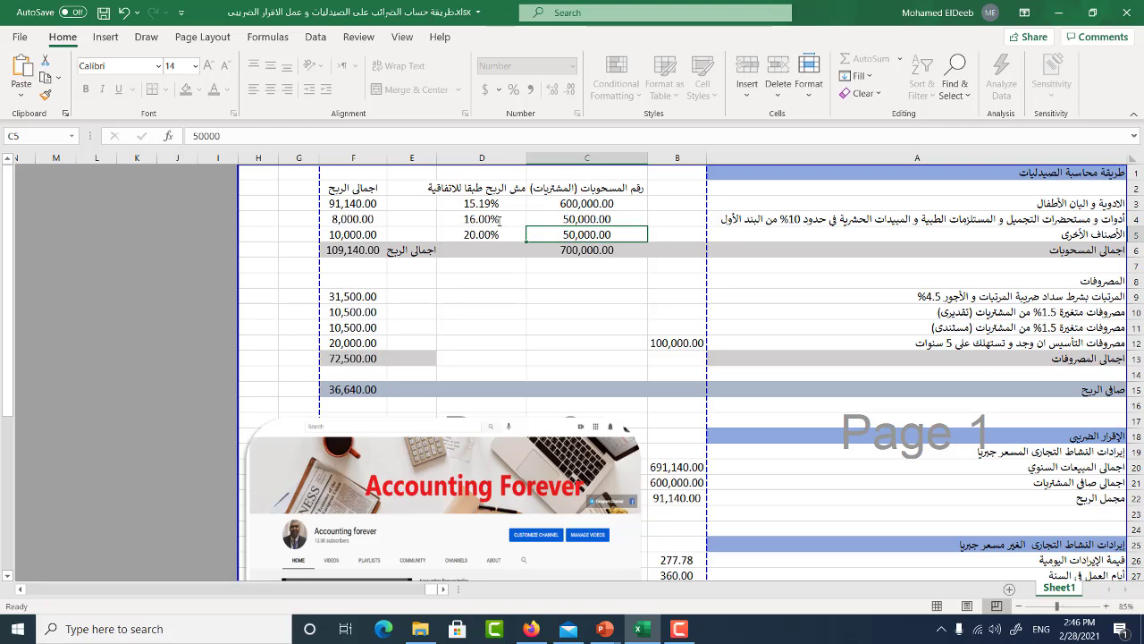
double_click(623, 234)
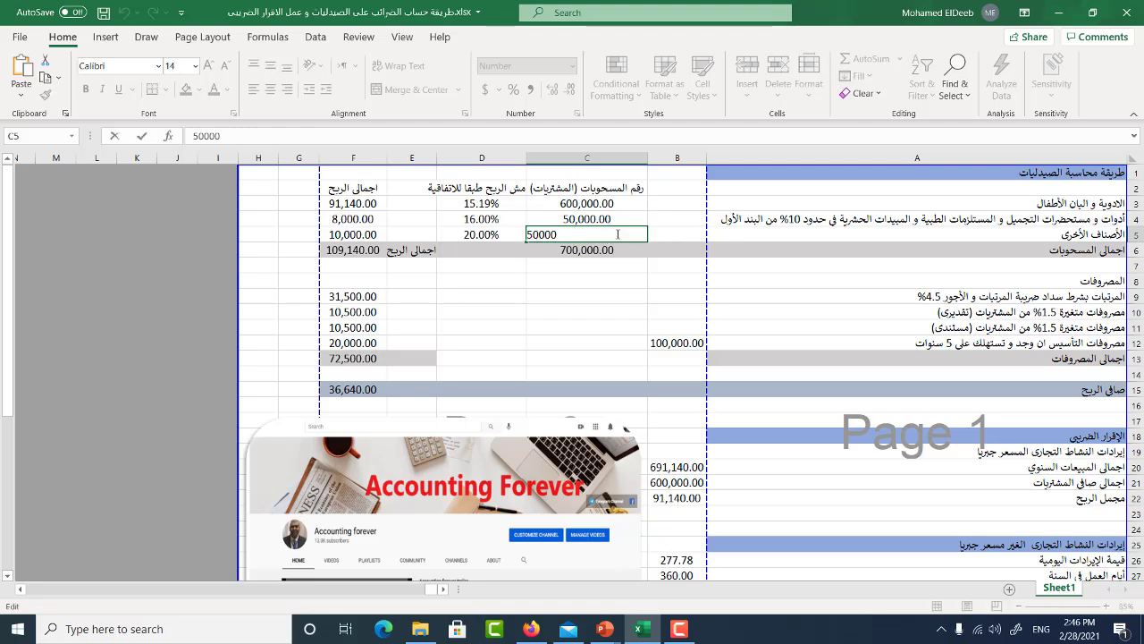
key(Escape)
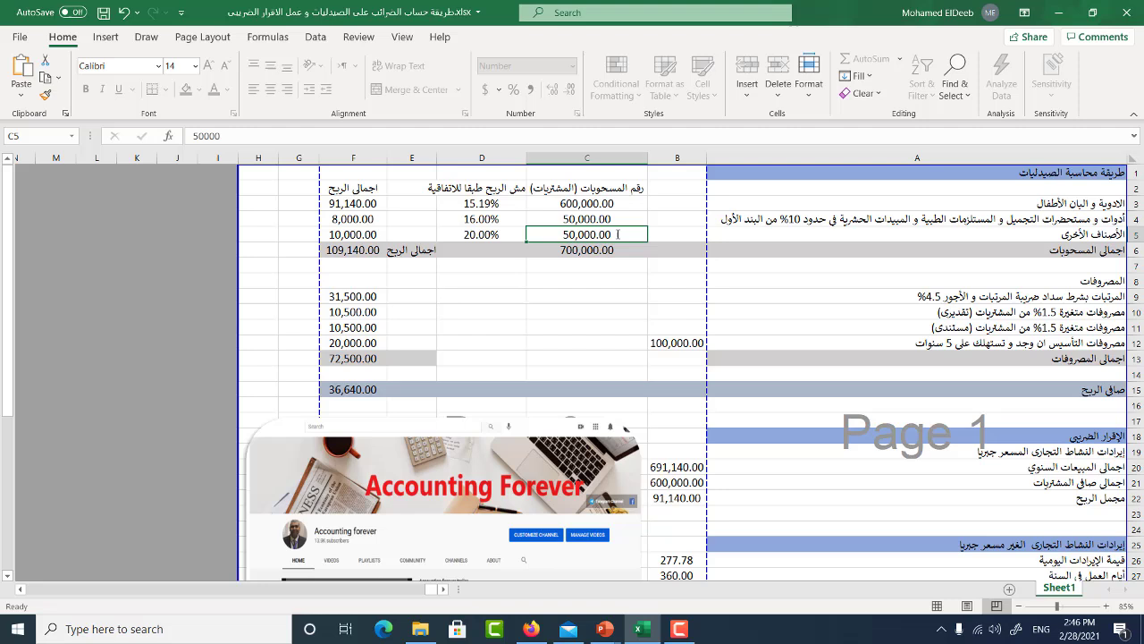
Check the agreement profit margins for the three product categories in D3:D5.
click(500, 204)
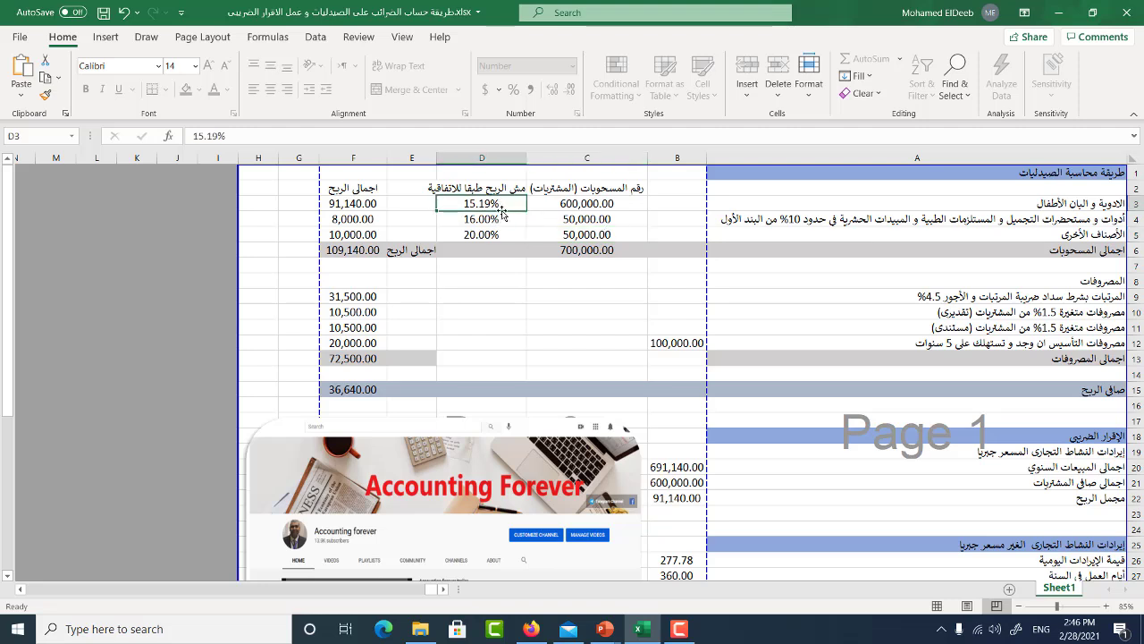
click(501, 219)
click(501, 235)
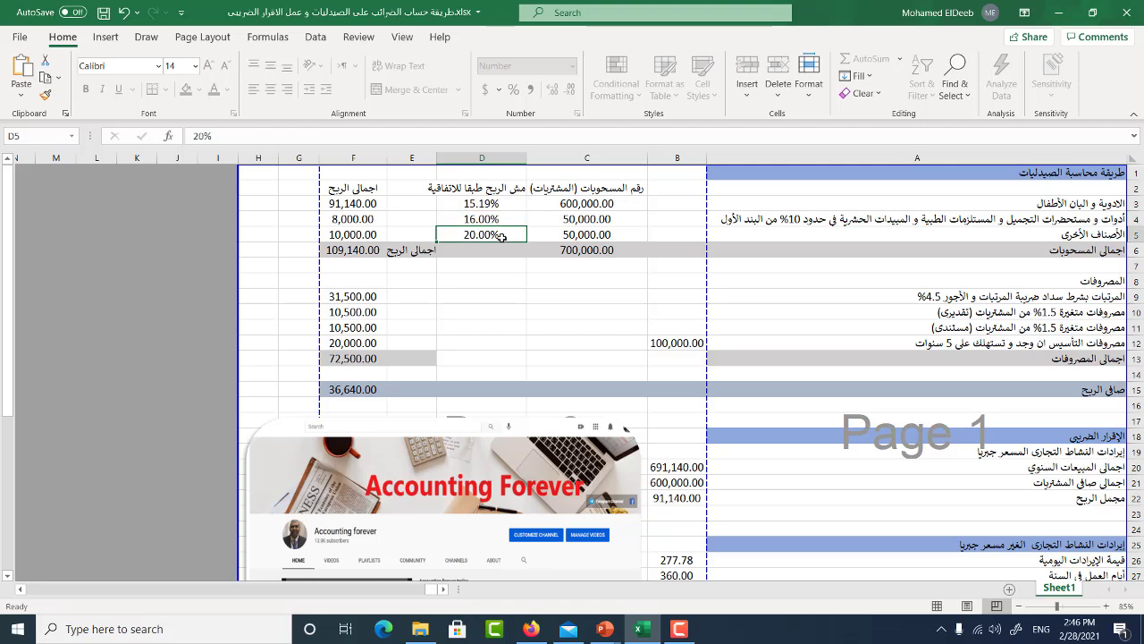
Try to edit the gross profit in F3, dismiss the protection dialog, and trace its formula to C3 and D3.
double_click(354, 205)
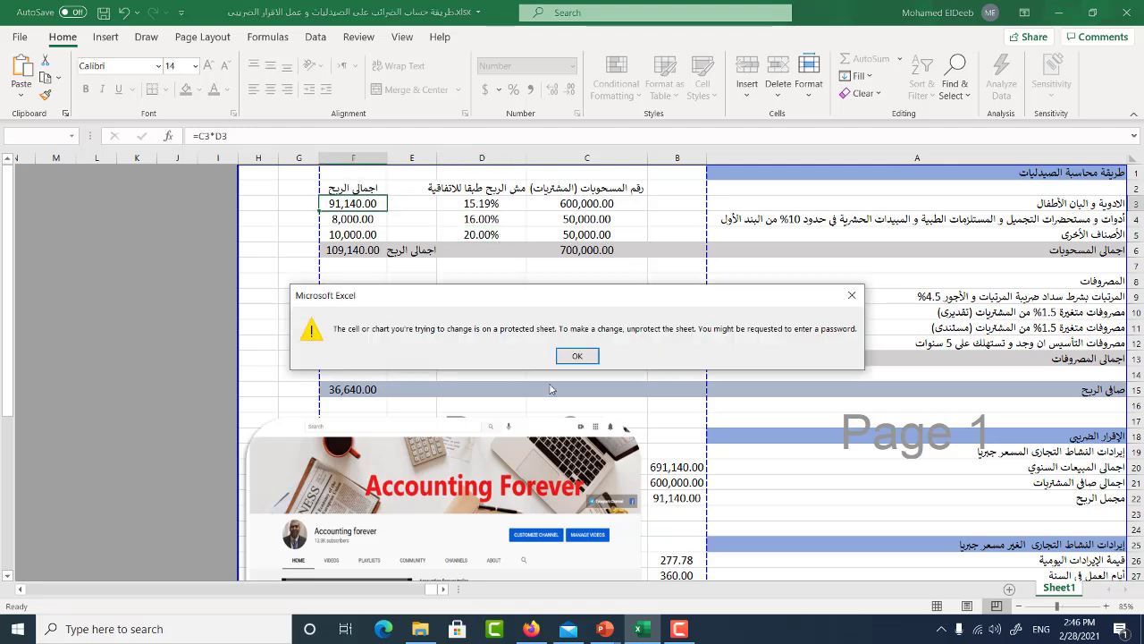
click(577, 356)
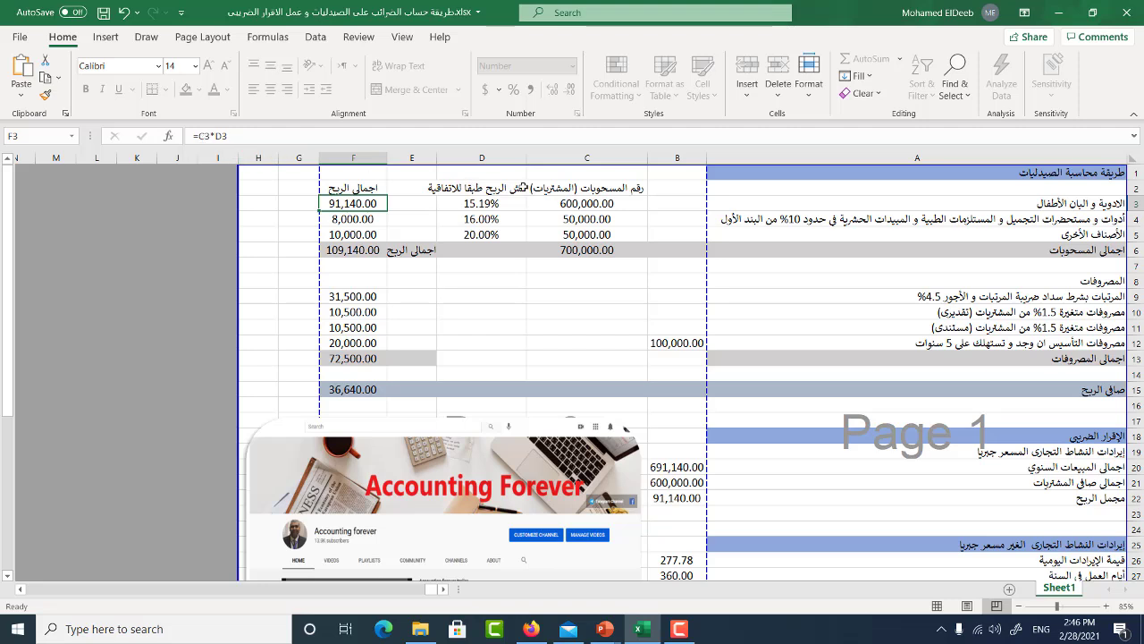
click(586, 204)
click(345, 204)
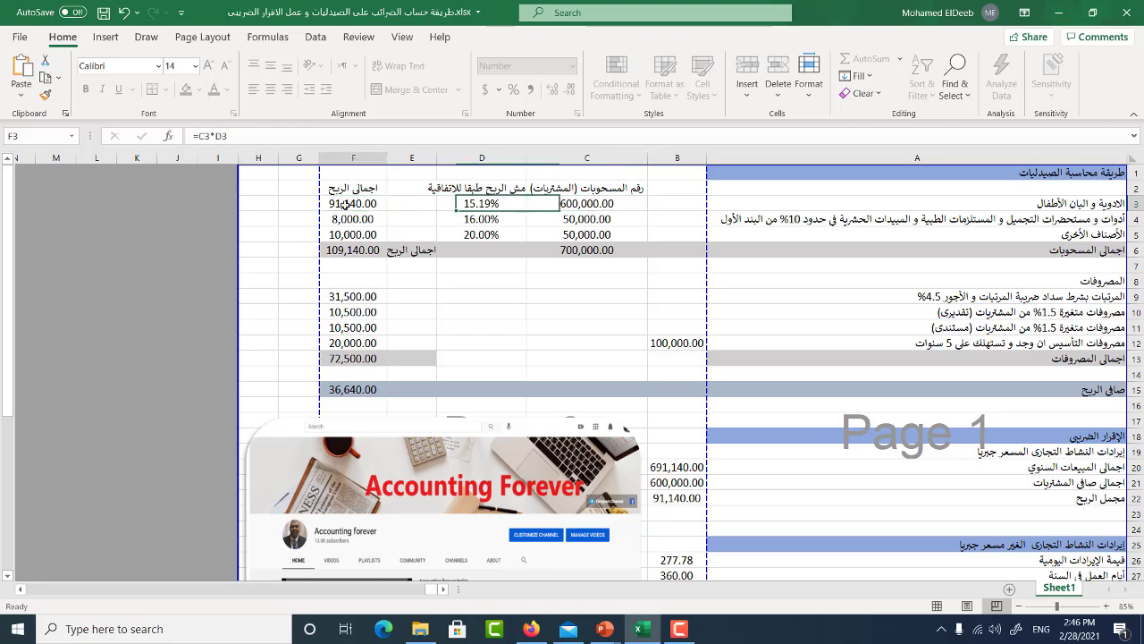
click(494, 204)
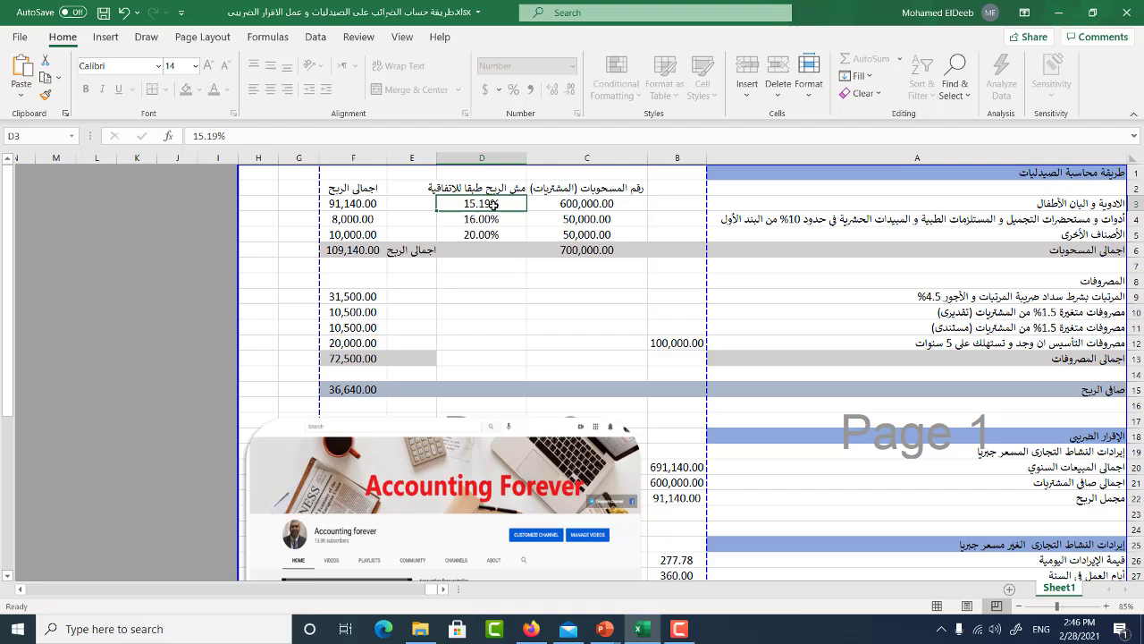
Check the purchases, agreement margins and gross profit for the items in rows 4 and 5, and the total gross profit formula in F6.
click(554, 221)
click(500, 220)
click(536, 235)
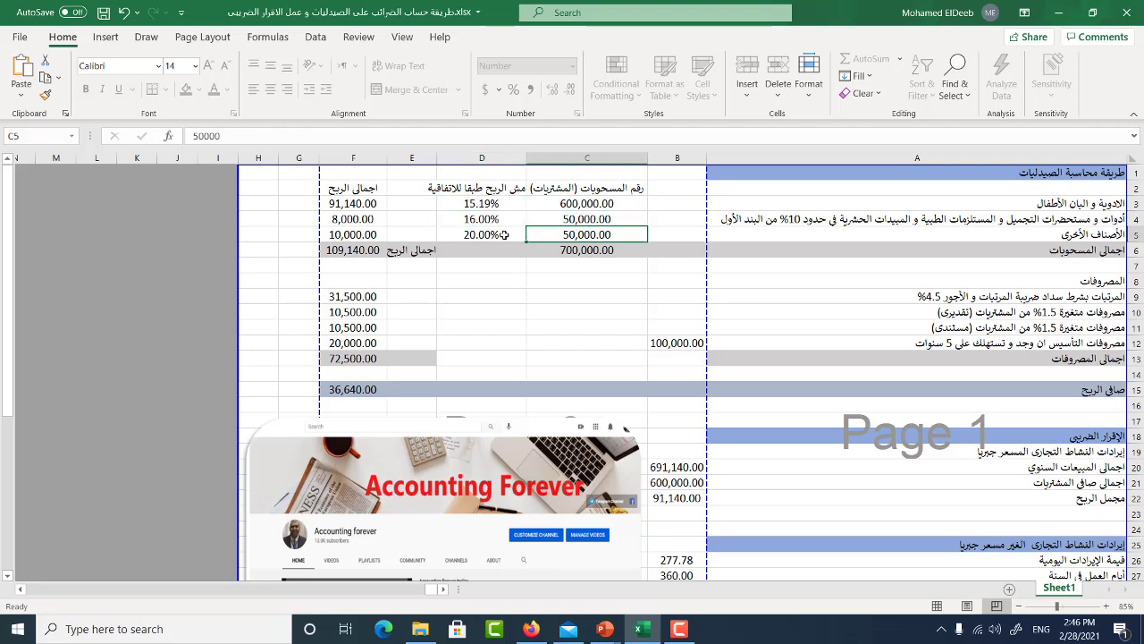
click(501, 235)
click(353, 234)
click(353, 251)
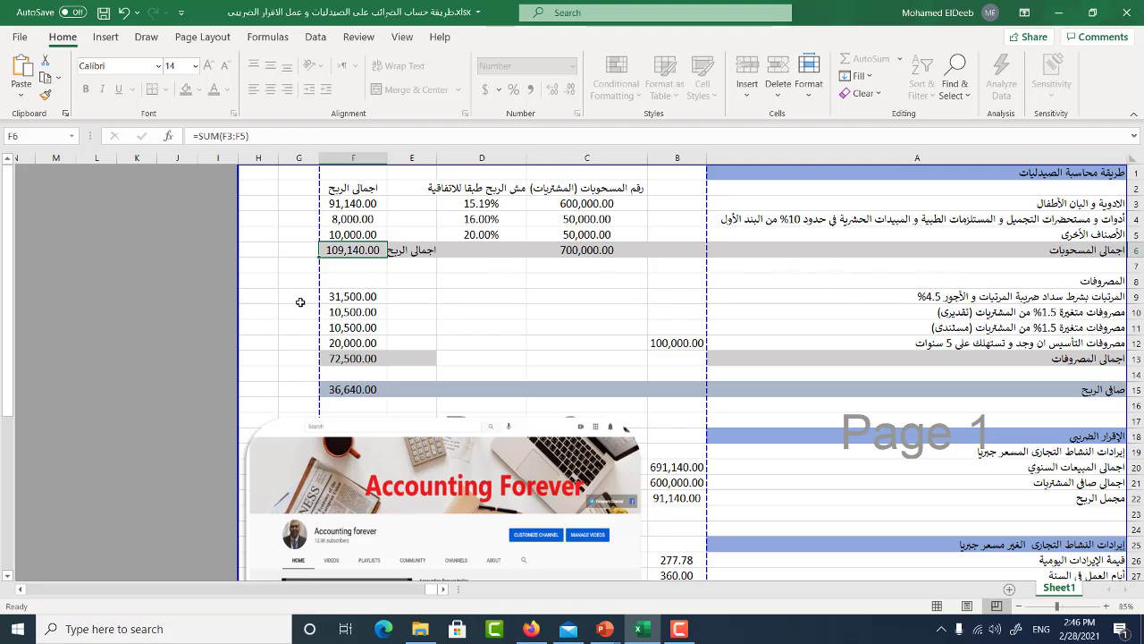
Examine how the salaries and variable expenses in F9:F11 are calculated from the total purchases in C6.
click(346, 298)
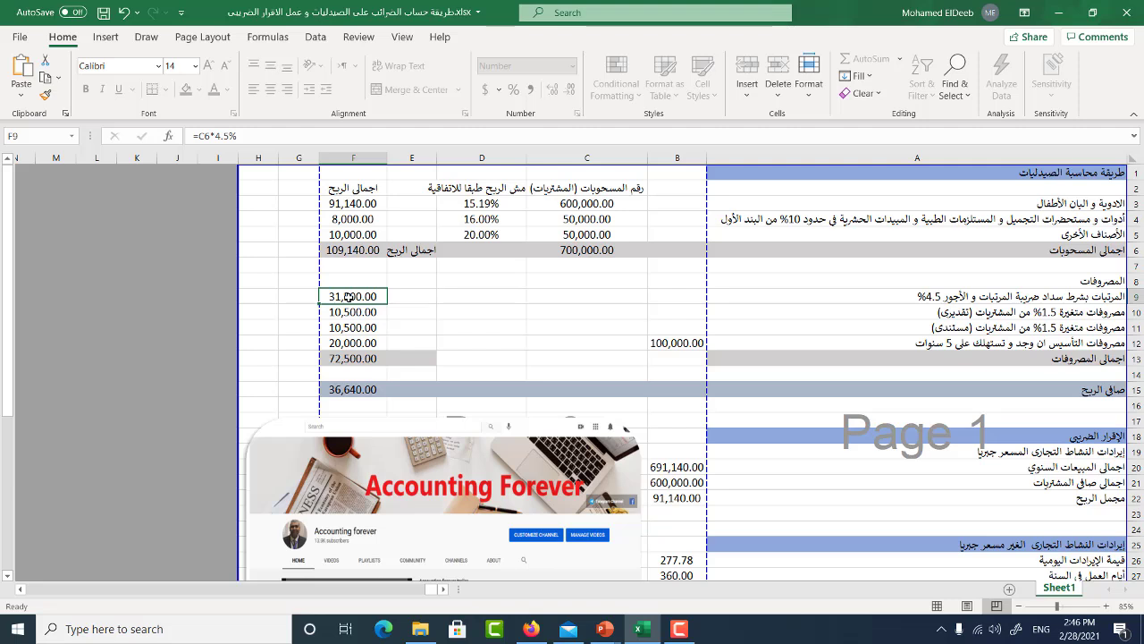
click(593, 250)
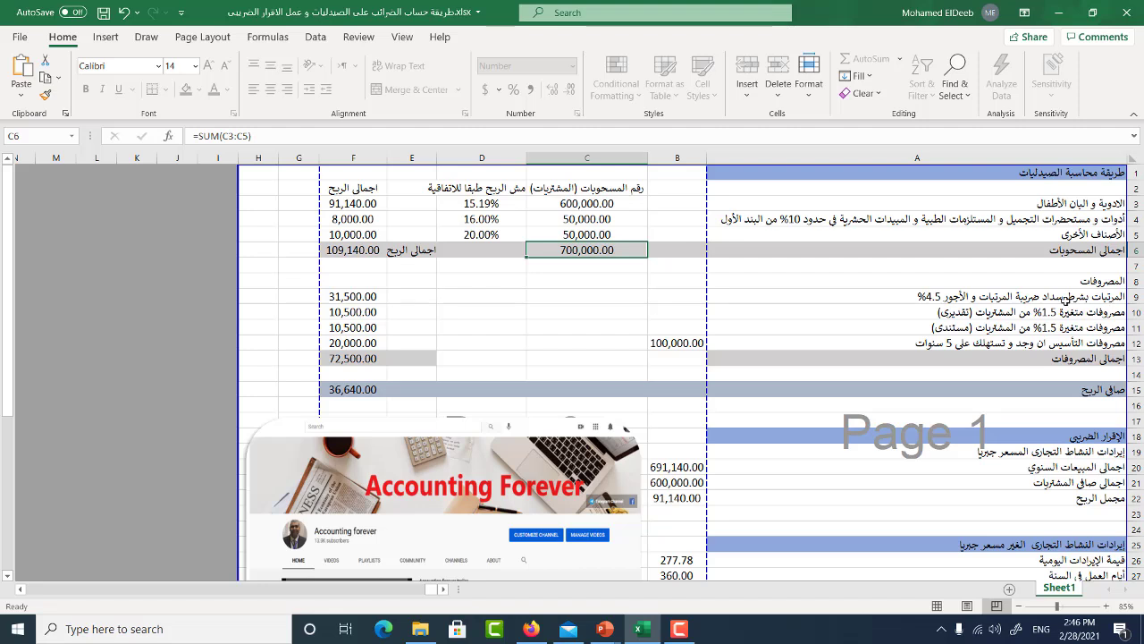
click(370, 311)
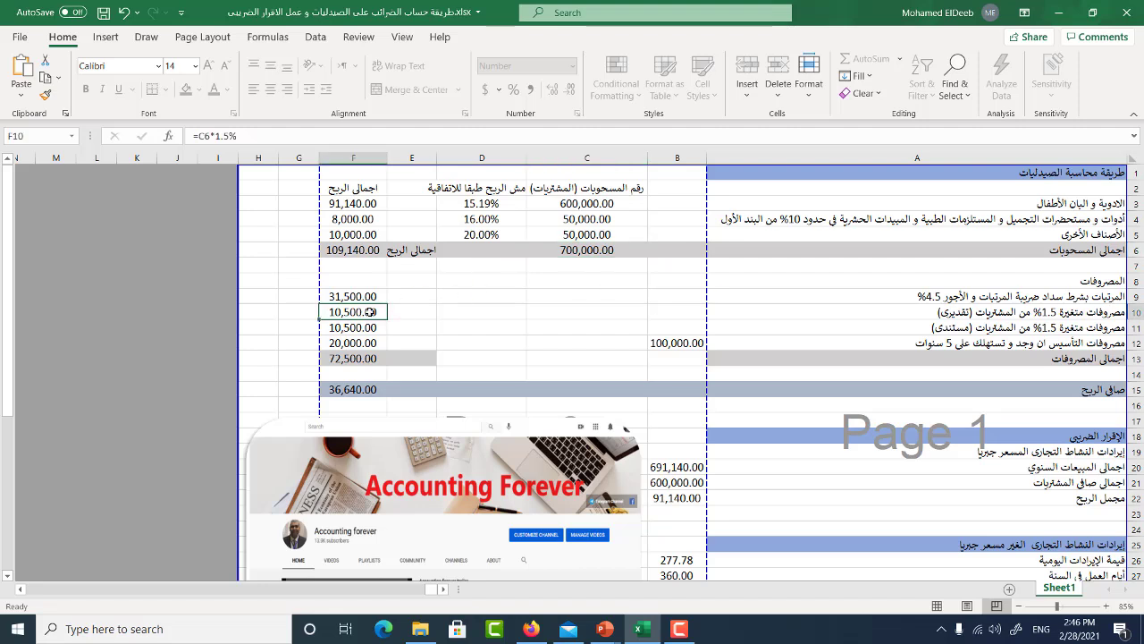
click(1044, 329)
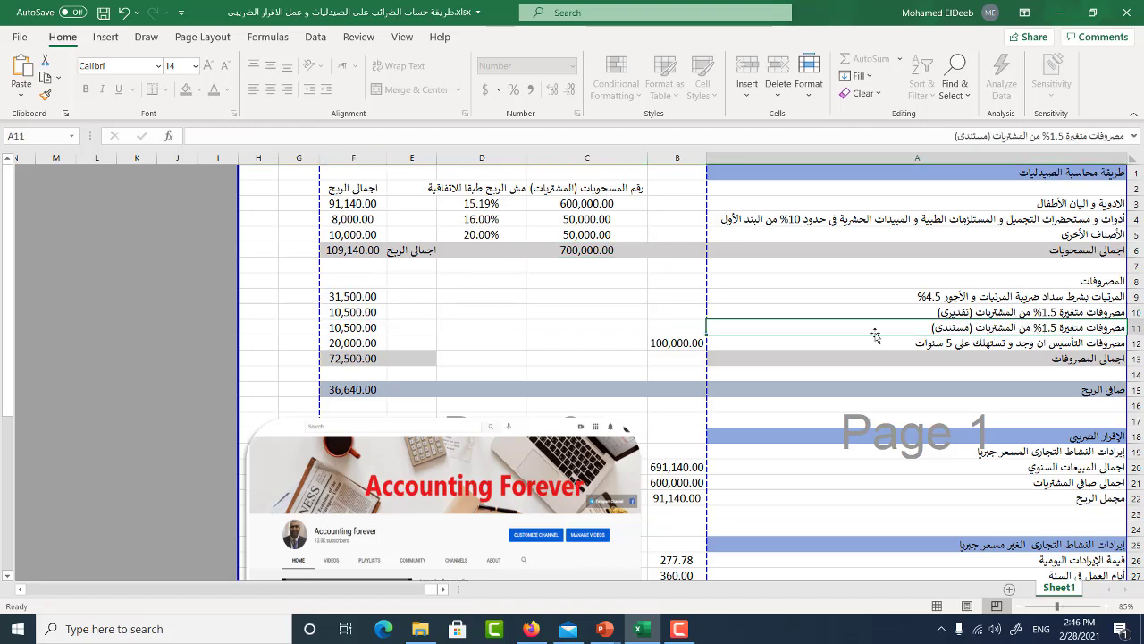
click(372, 328)
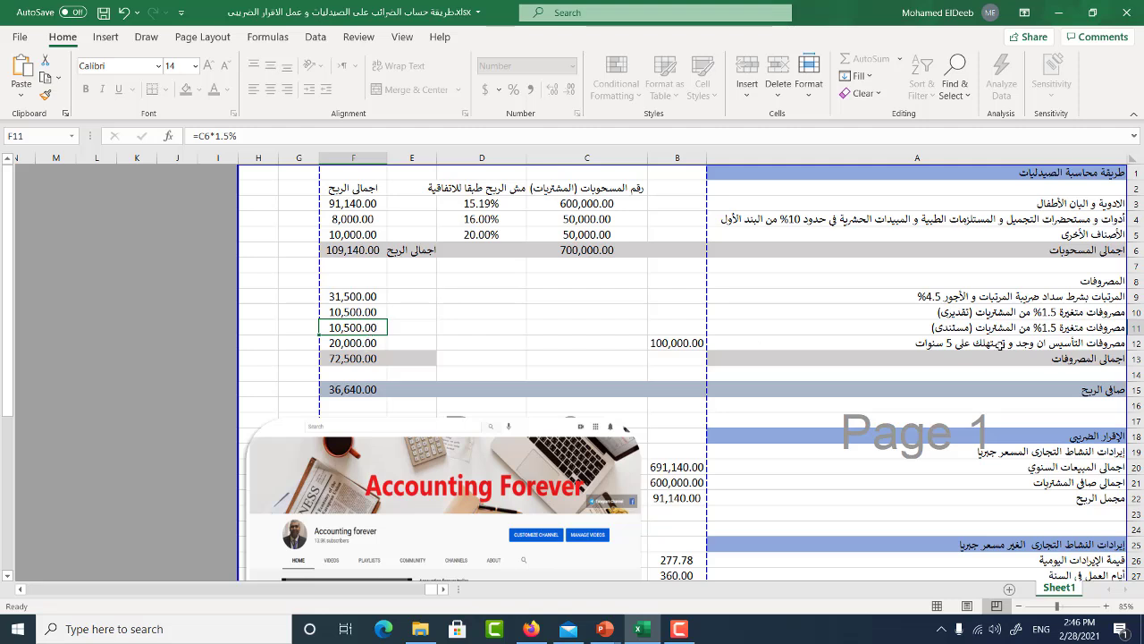
Set the establishment expenses in B12 to 120,000.
click(662, 345)
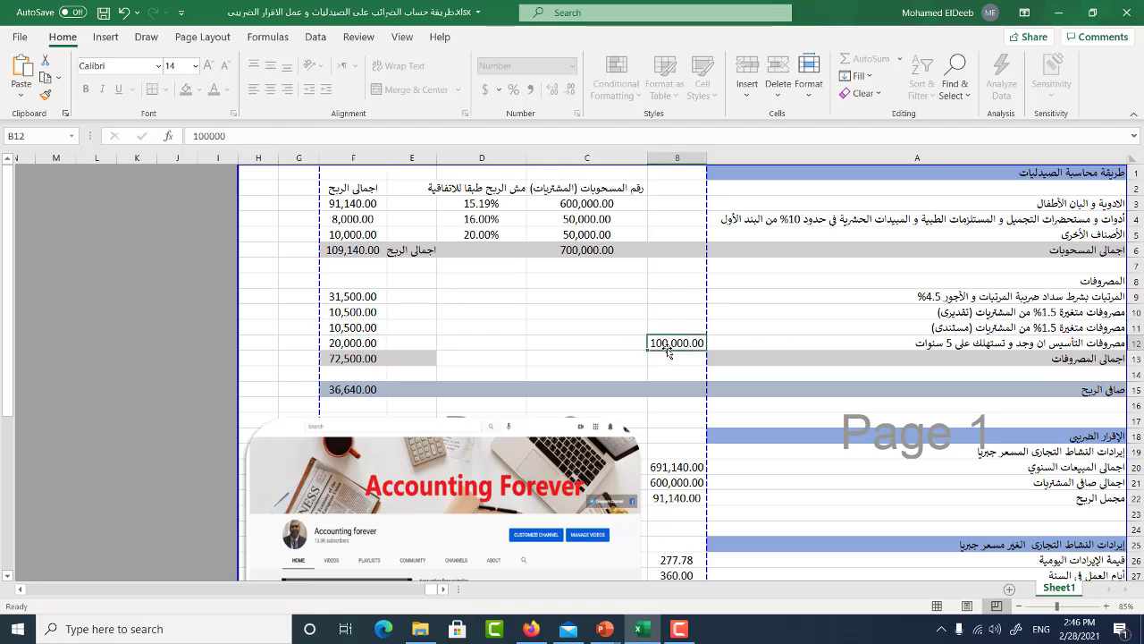
text(1)
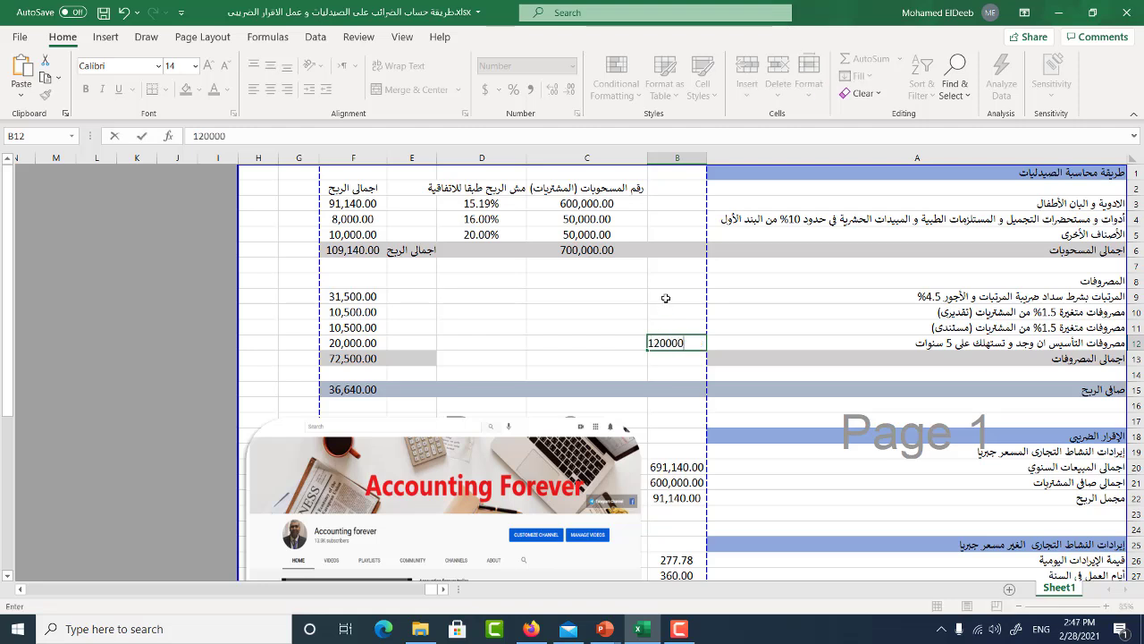
key(Return)
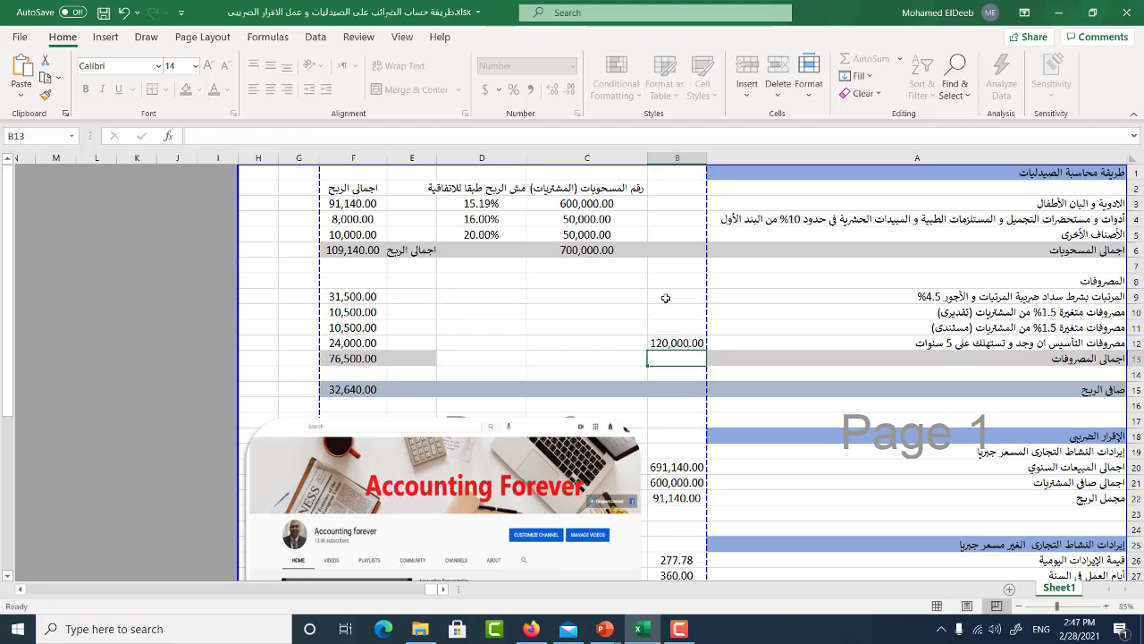
Try to edit the net profit in F15, dismiss the protection dialog, and trace its formula to F6 and F13.
click(354, 361)
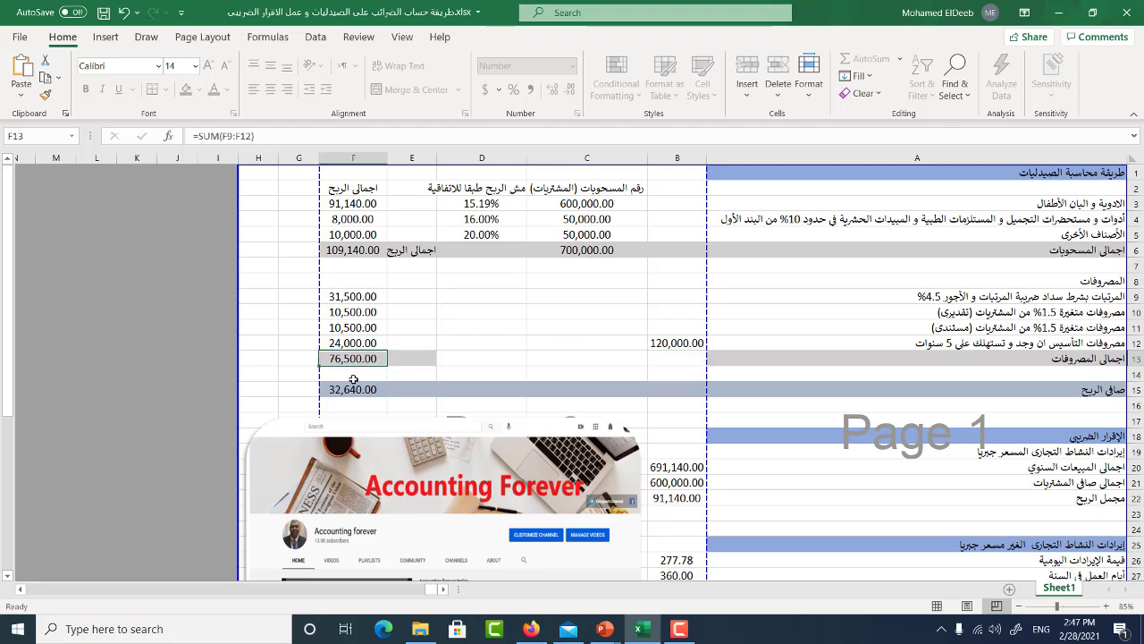
click(354, 390)
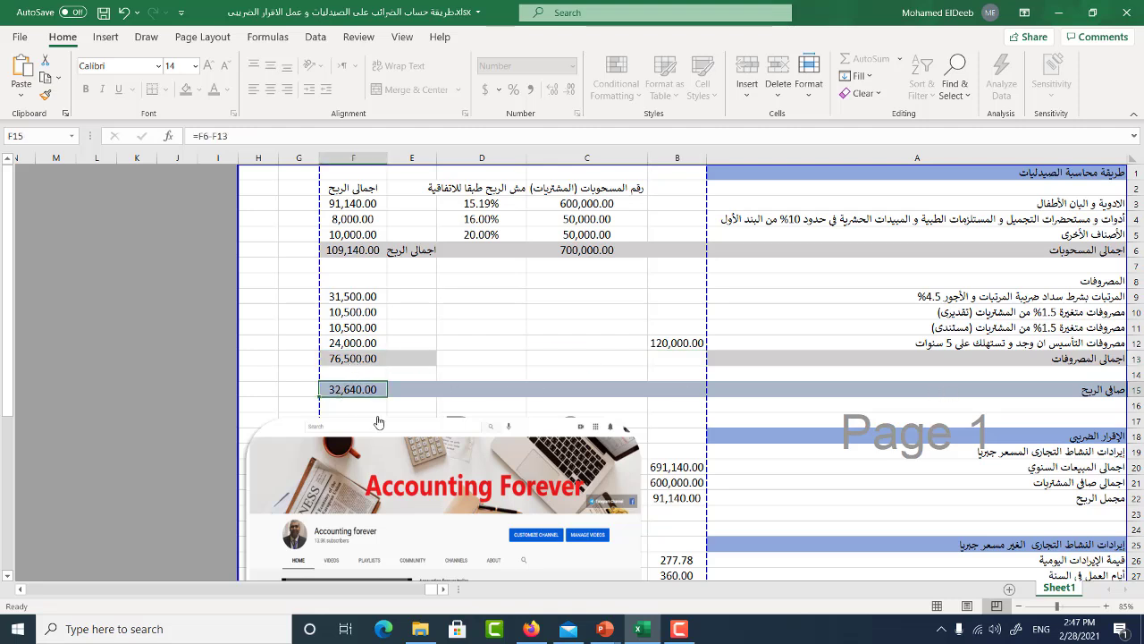
double_click(358, 393)
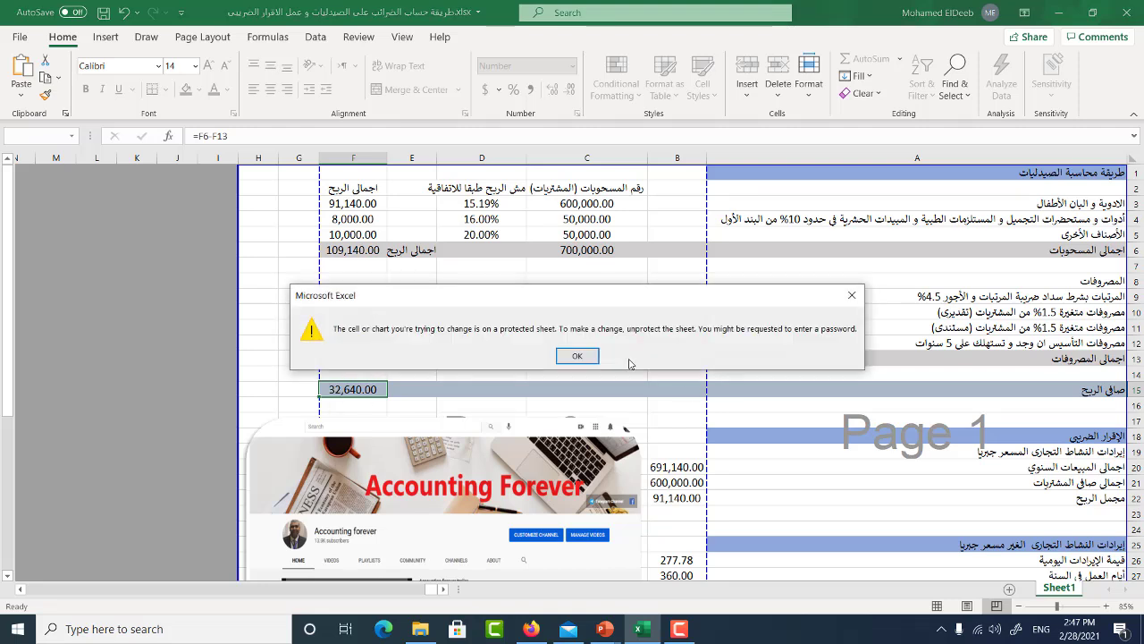
click(577, 361)
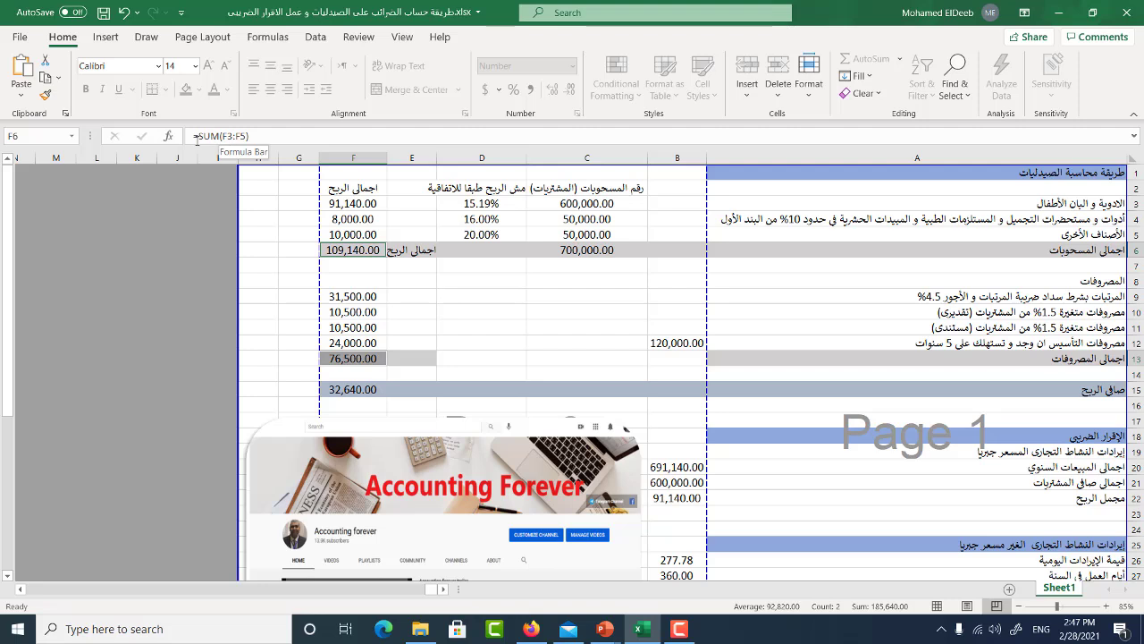
click(342, 391)
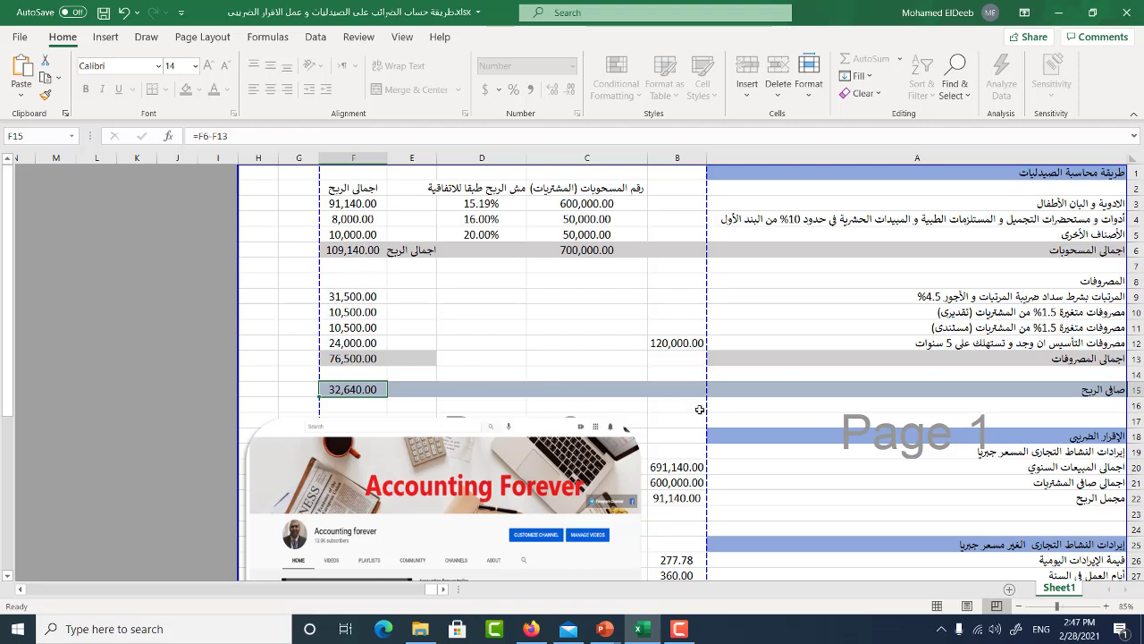
Highlight the pharmacy accounting section A1:F15, and review the tax return section starting at the fixed-price activity revenue heading in A19.
drag(1108, 172, 335, 389)
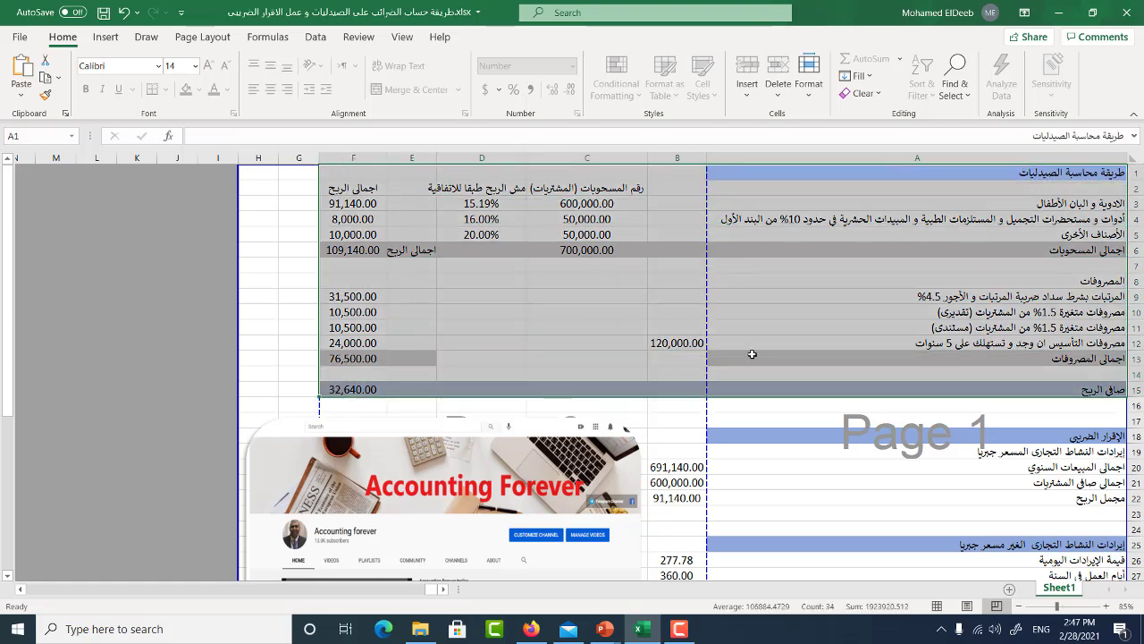
scroll(751, 354, down, 1)
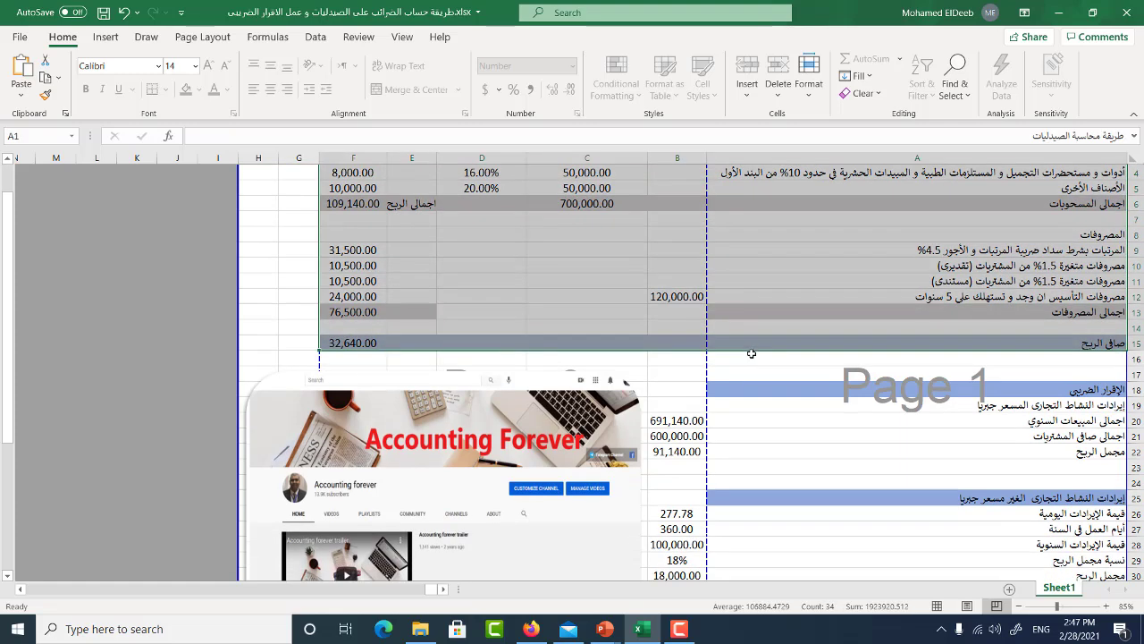
scroll(713, 332, down, 3)
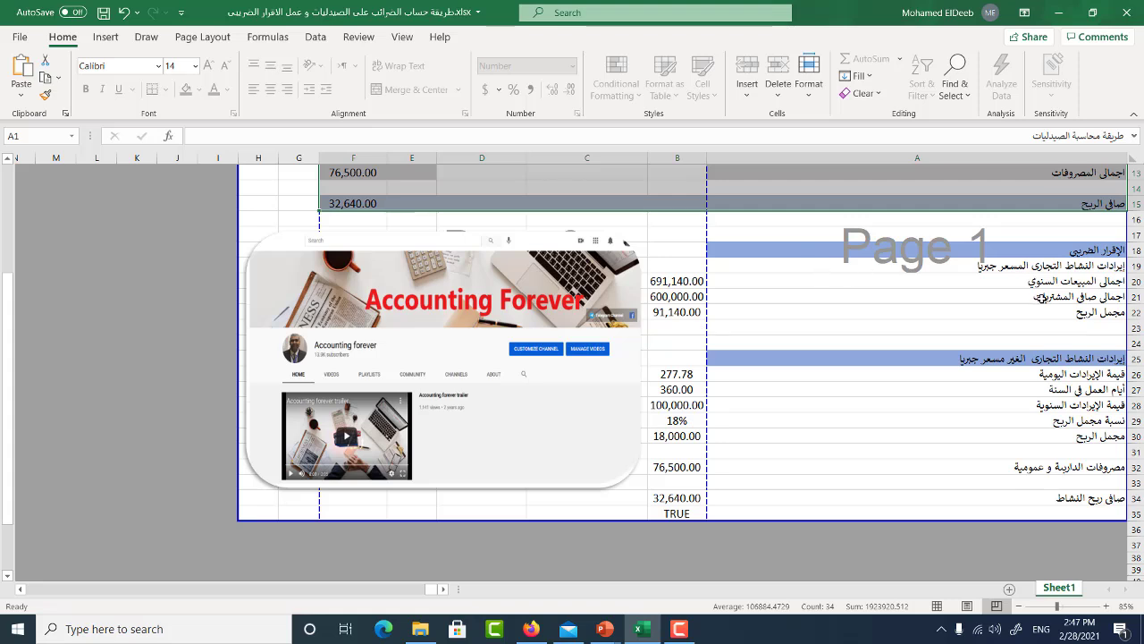
click(1086, 271)
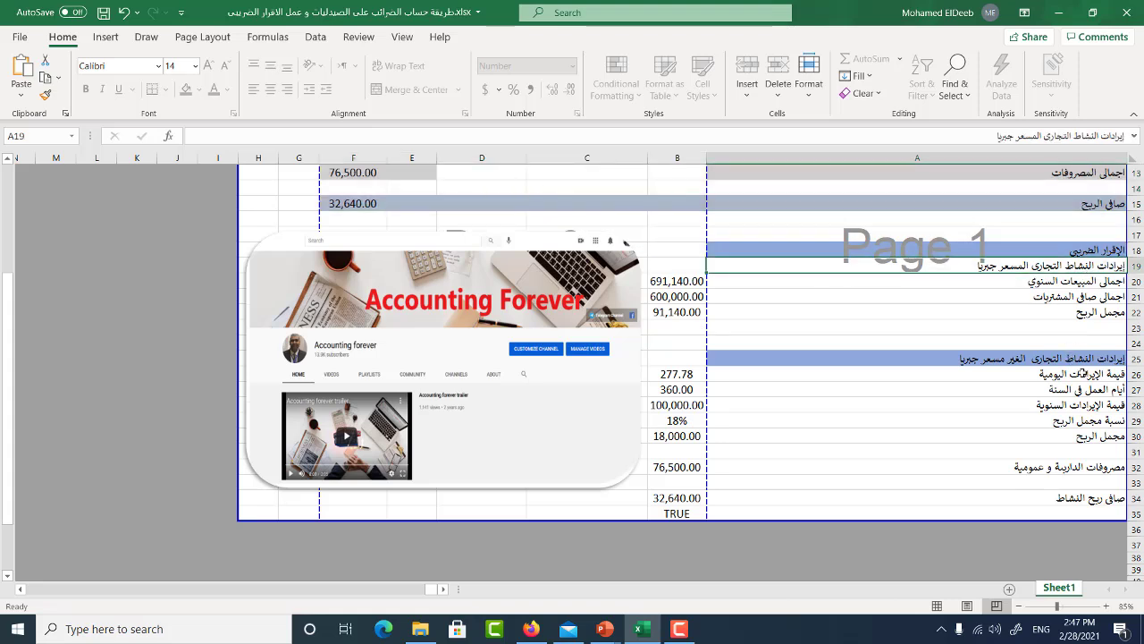
scroll(1083, 373, up, 1)
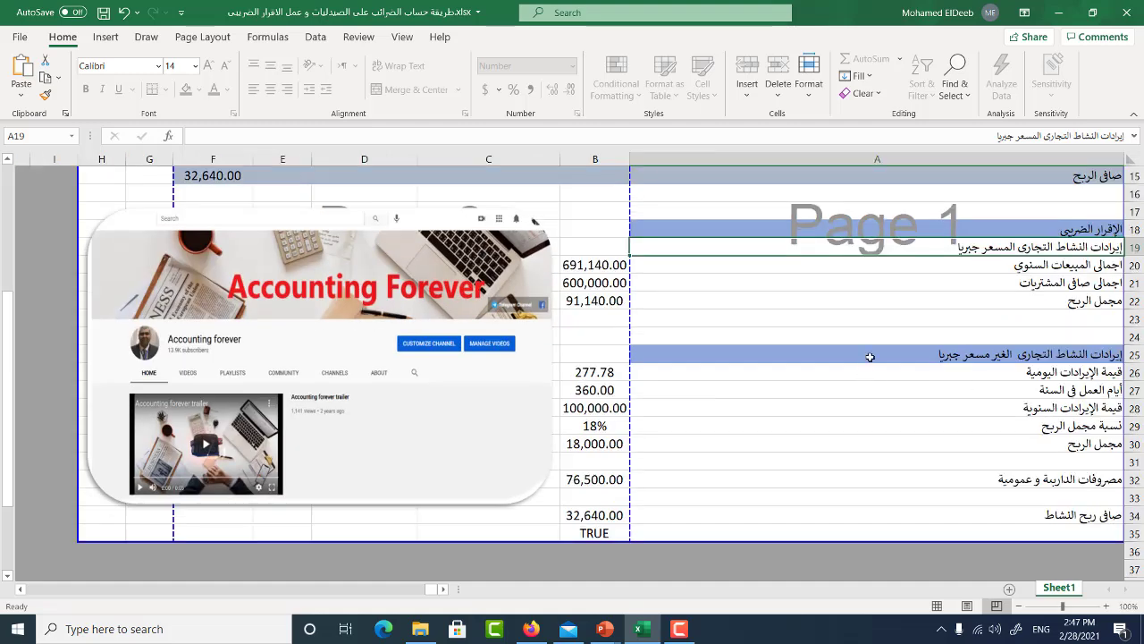
Check the annual sales, net purchases and gross profit entries of the fixed-price activity in B20:B22 of the tax return.
click(583, 283)
scroll(694, 329, up, 1)
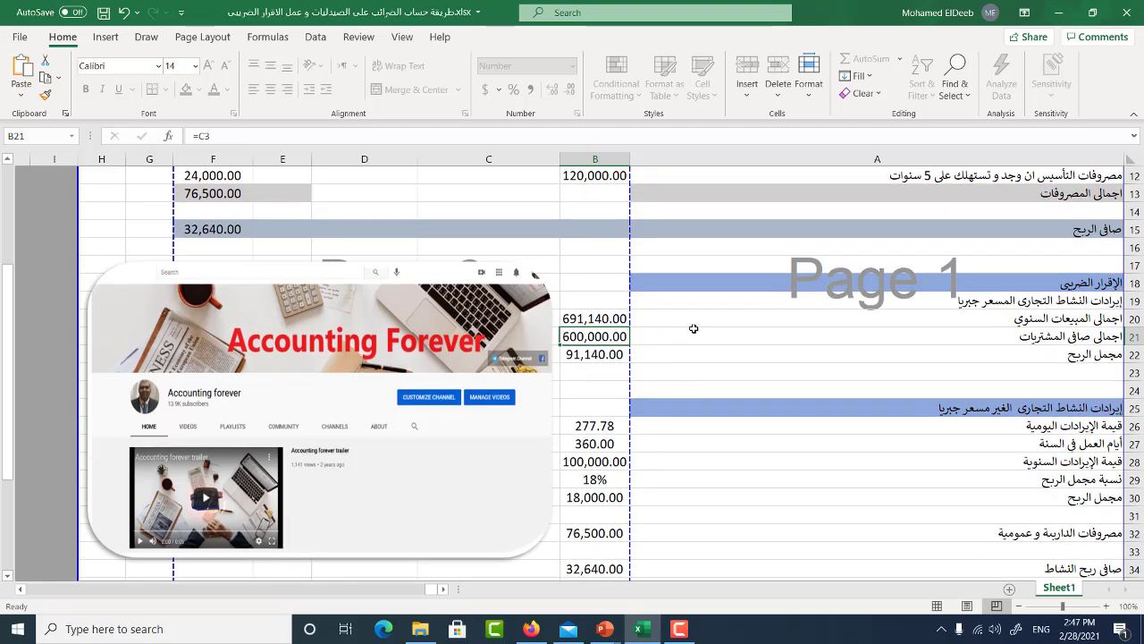
scroll(694, 329, up, 2)
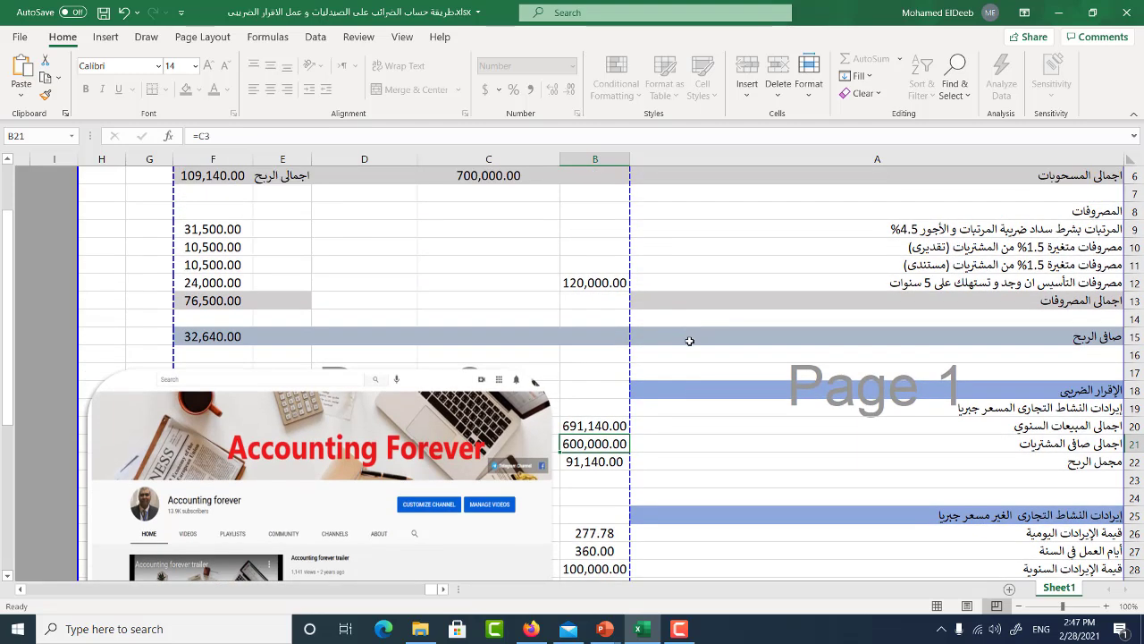
scroll(694, 329, up, 1)
click(873, 477)
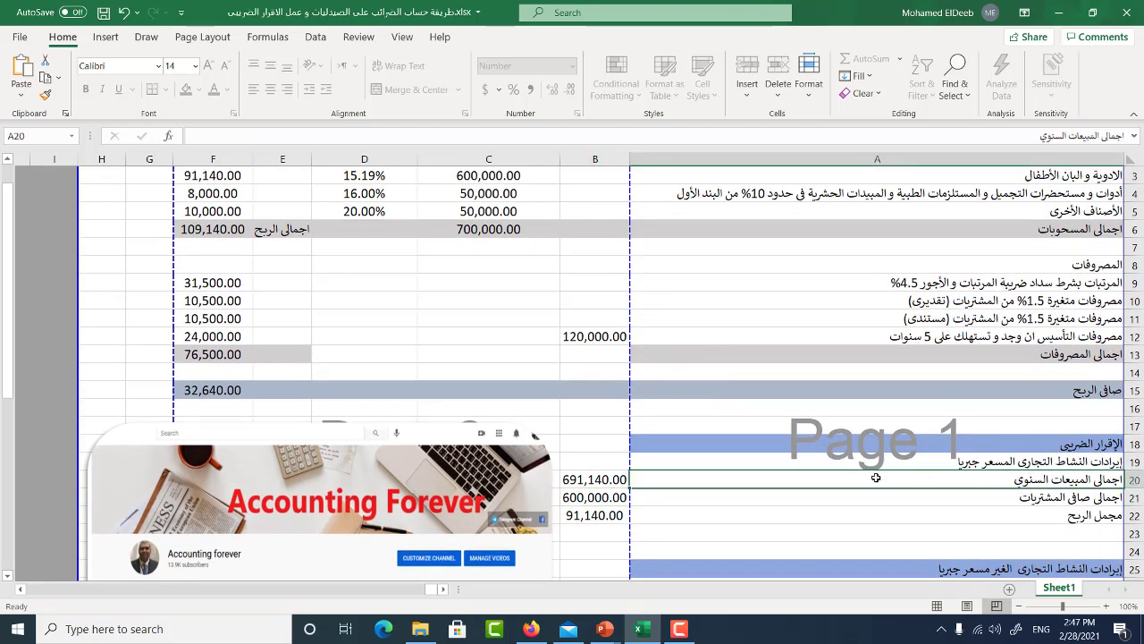
click(565, 479)
click(1047, 499)
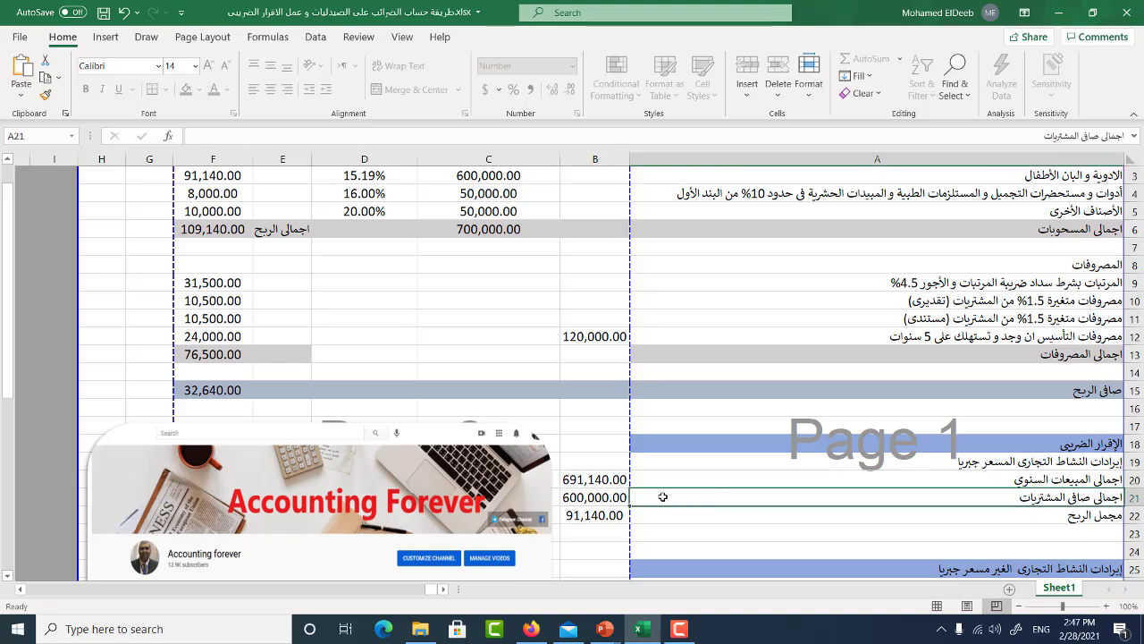
click(596, 495)
click(654, 508)
click(597, 511)
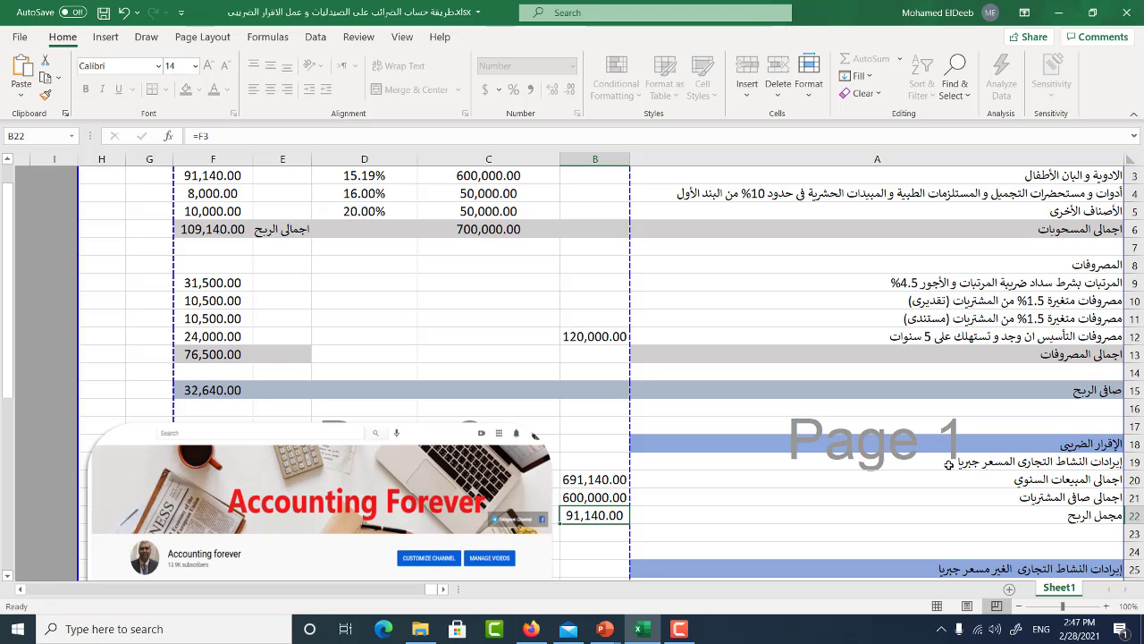
Trace the tax return's net purchases in B21 back to the medicines and baby milk purchases in C3.
scroll(682, 466, up, 1)
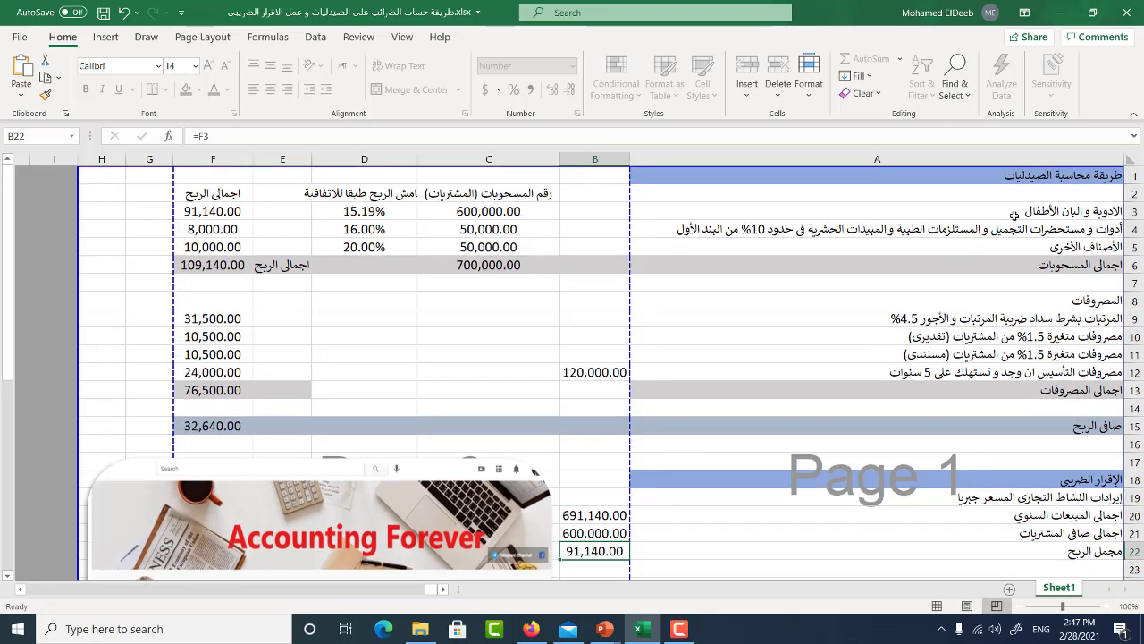
click(1077, 212)
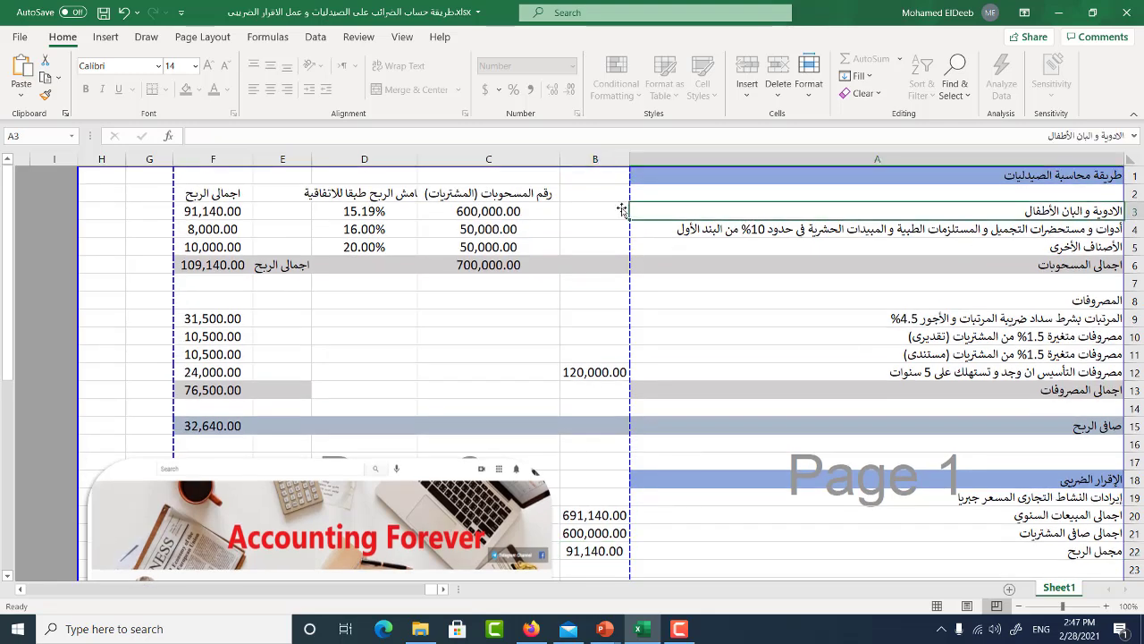
click(497, 214)
scroll(624, 381, down, 1)
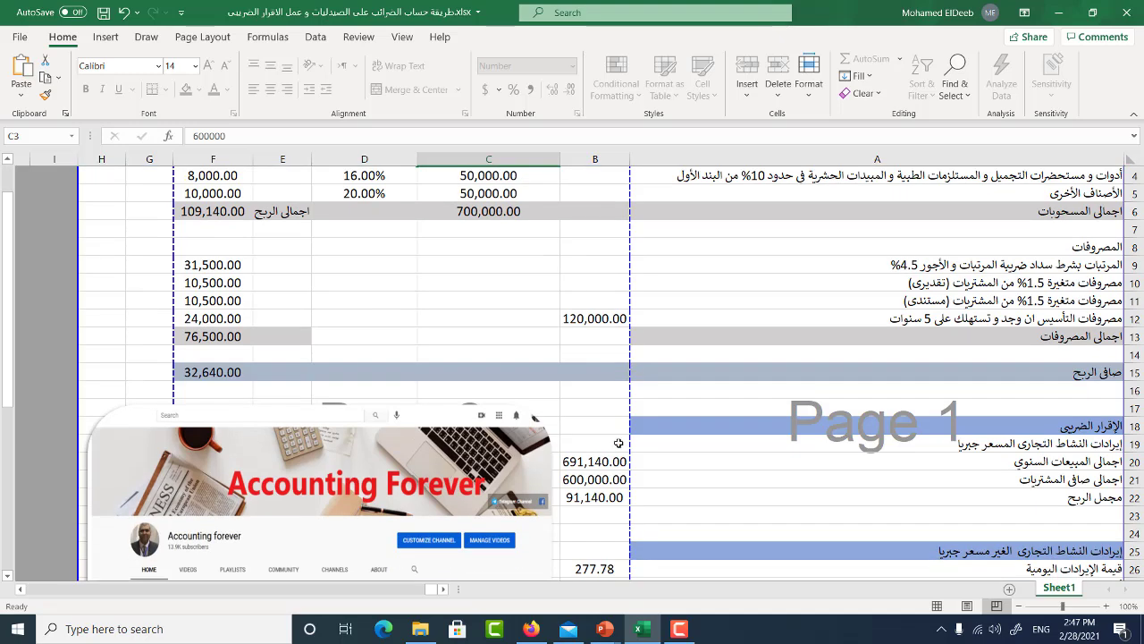
click(588, 480)
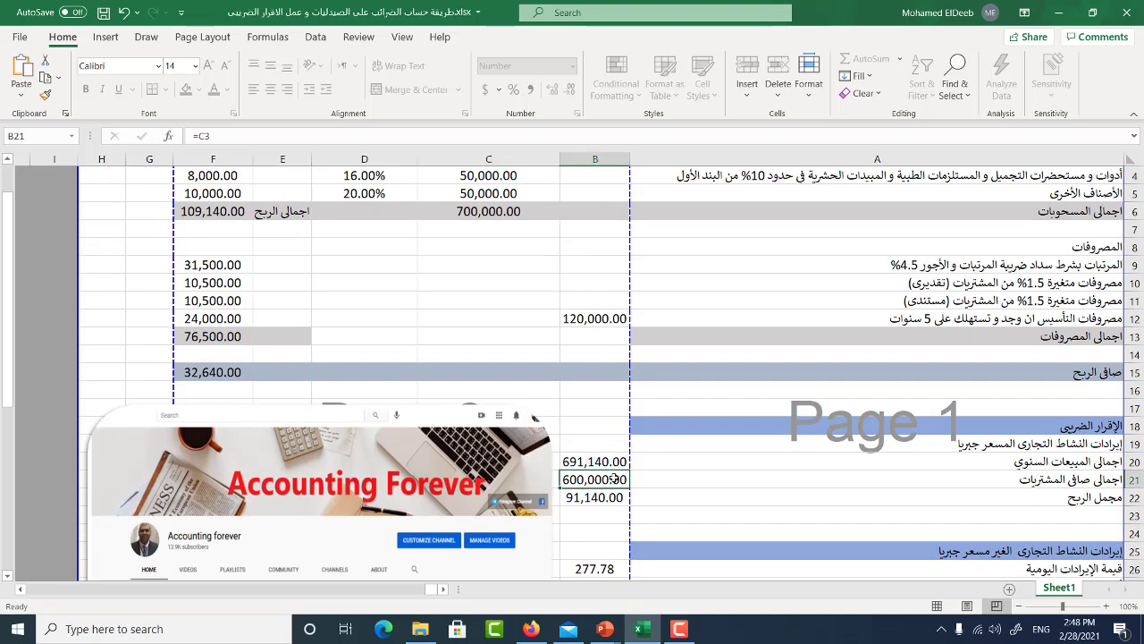
scroll(482, 212, up, 1)
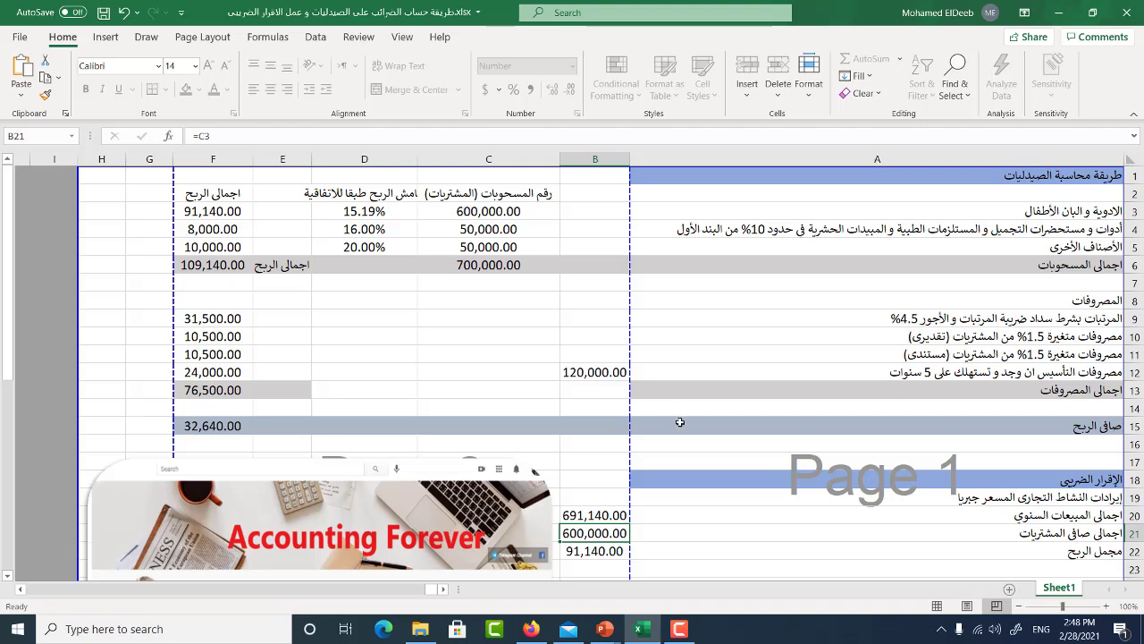
click(483, 211)
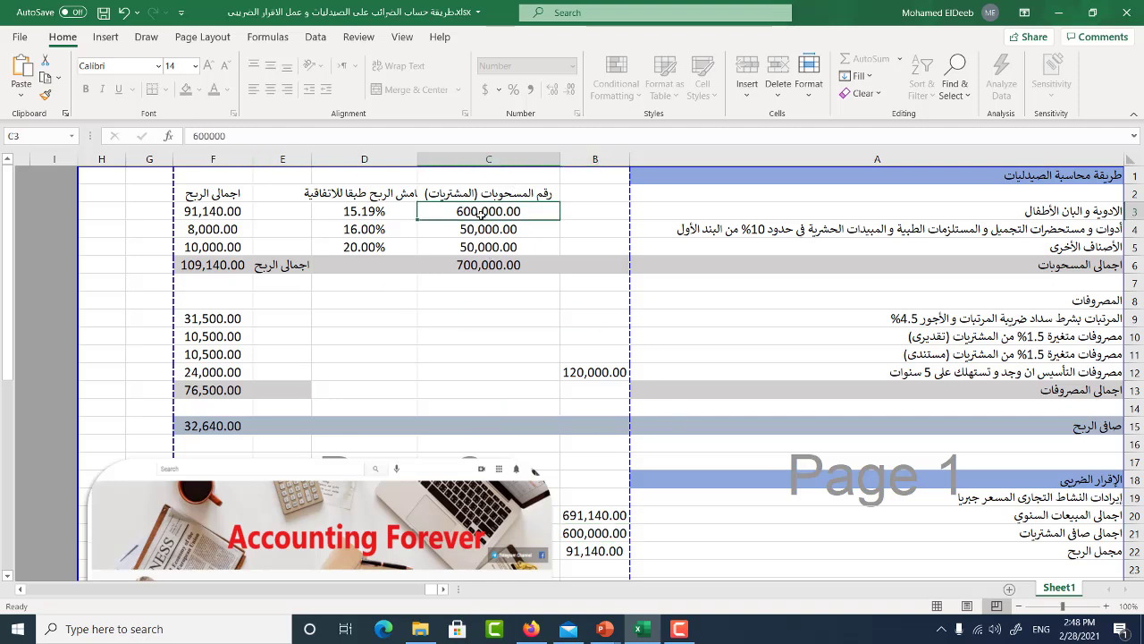
Trace the tax return's gross profit in B22 to F3, and check the annual sales formula in B20 that adds B21 and B22.
click(603, 550)
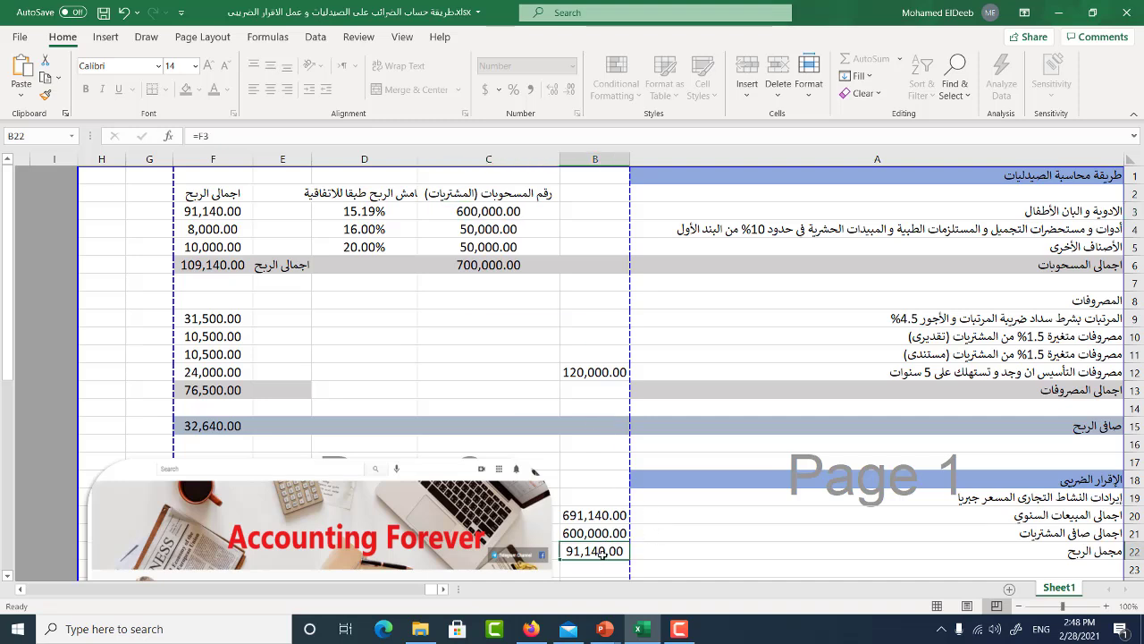
click(207, 210)
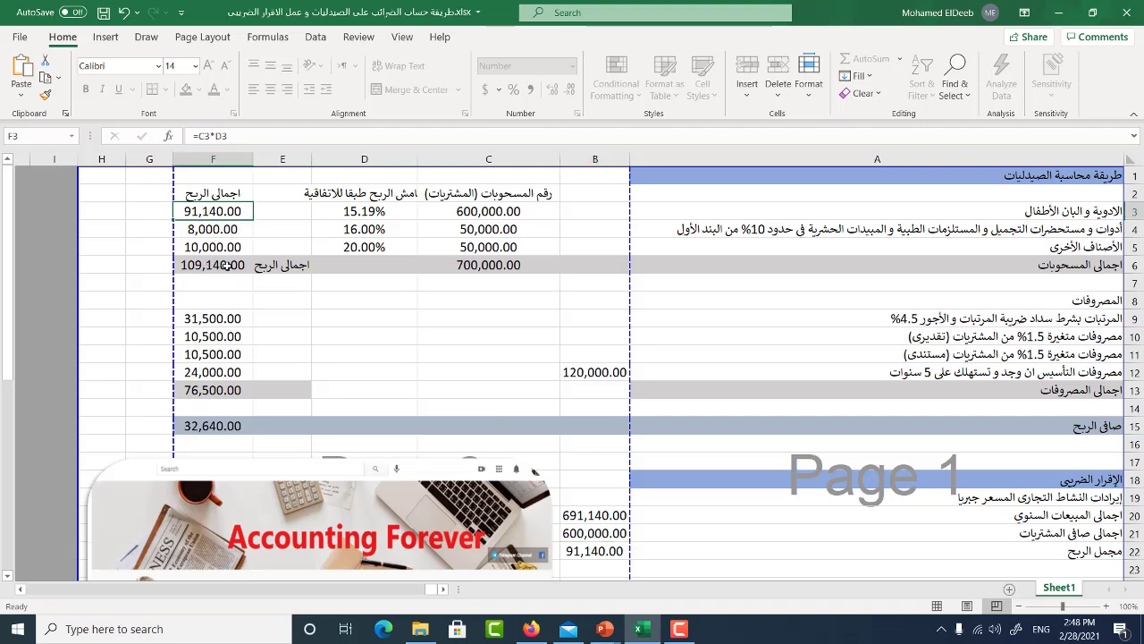
click(604, 551)
click(597, 534)
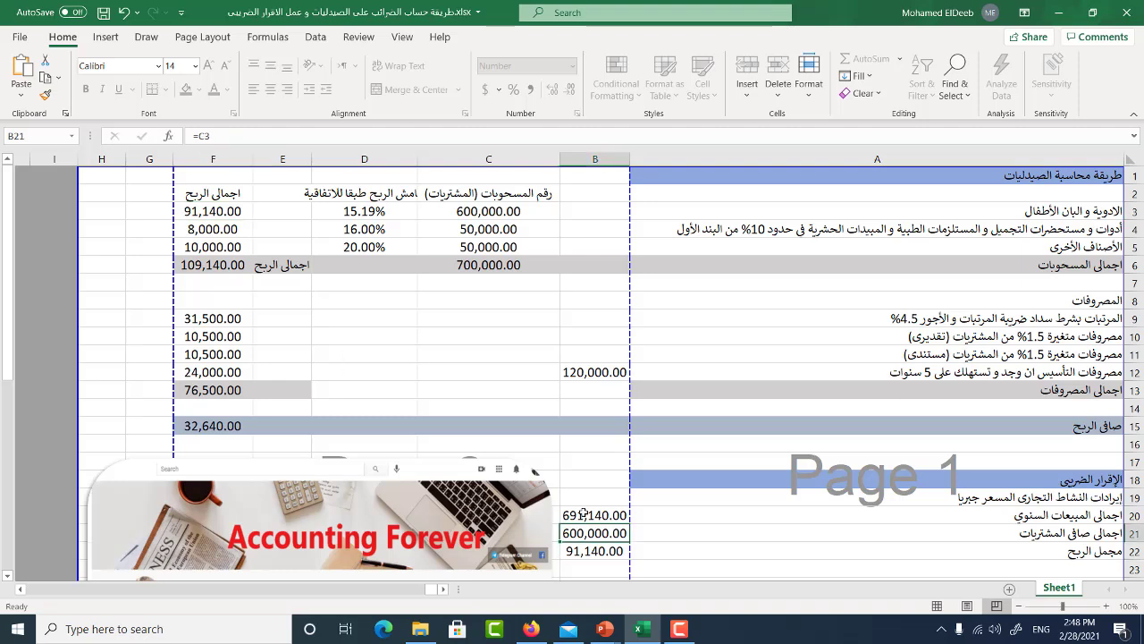
click(584, 515)
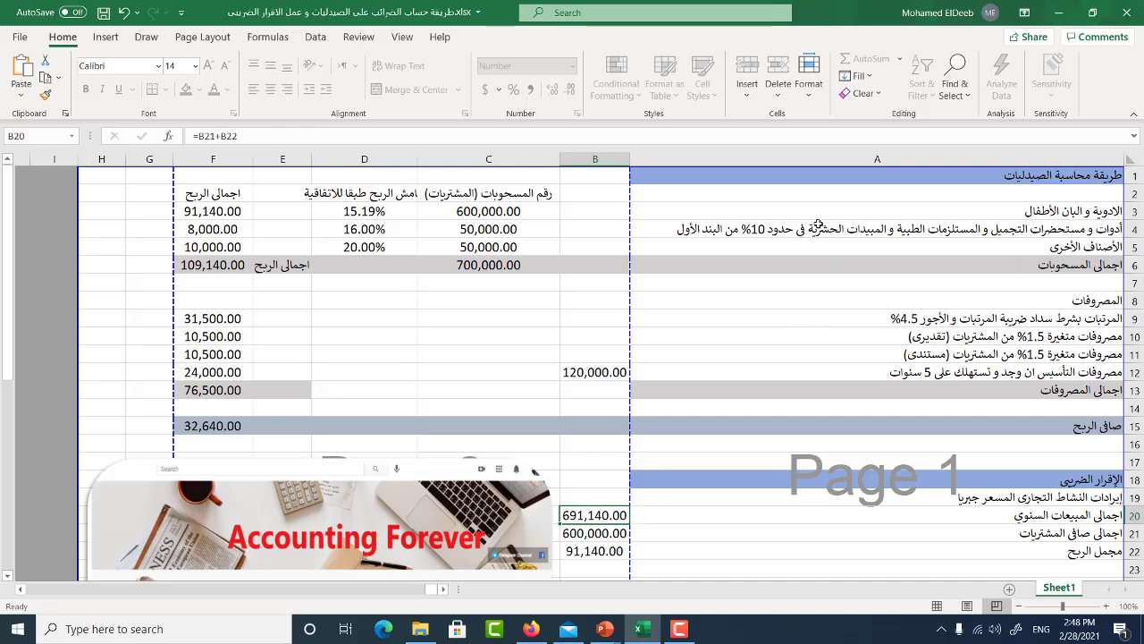
Review the non-fixed-price activity section starting at A25, and highlight the related cosmetics and other items purchases in C4:C5.
scroll(816, 237, down, 1)
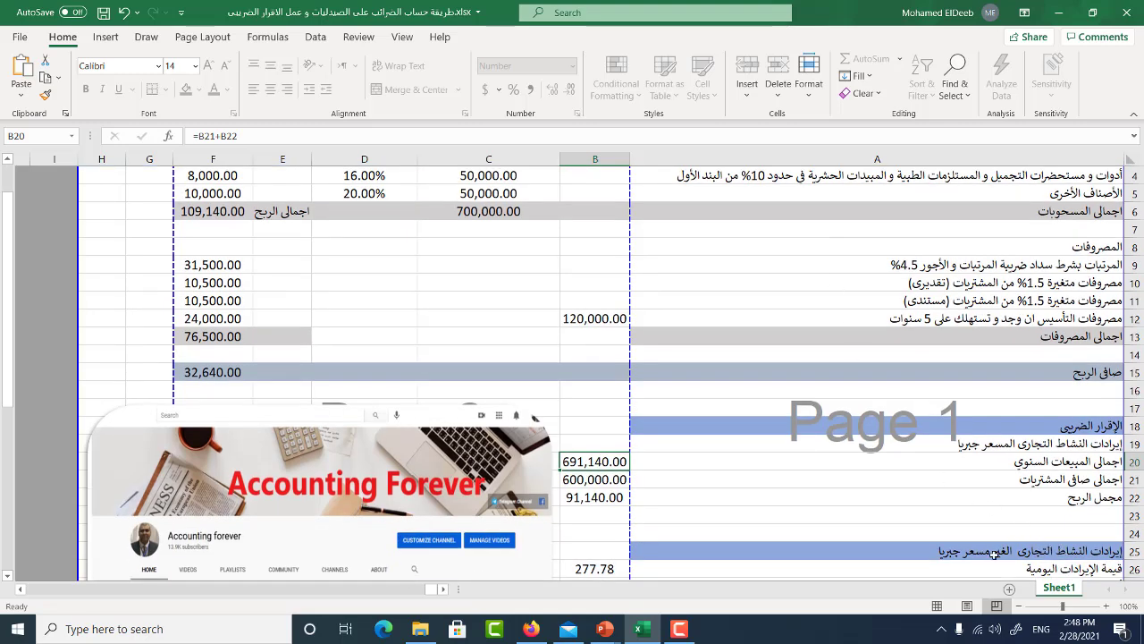
scroll(742, 483, down, 2)
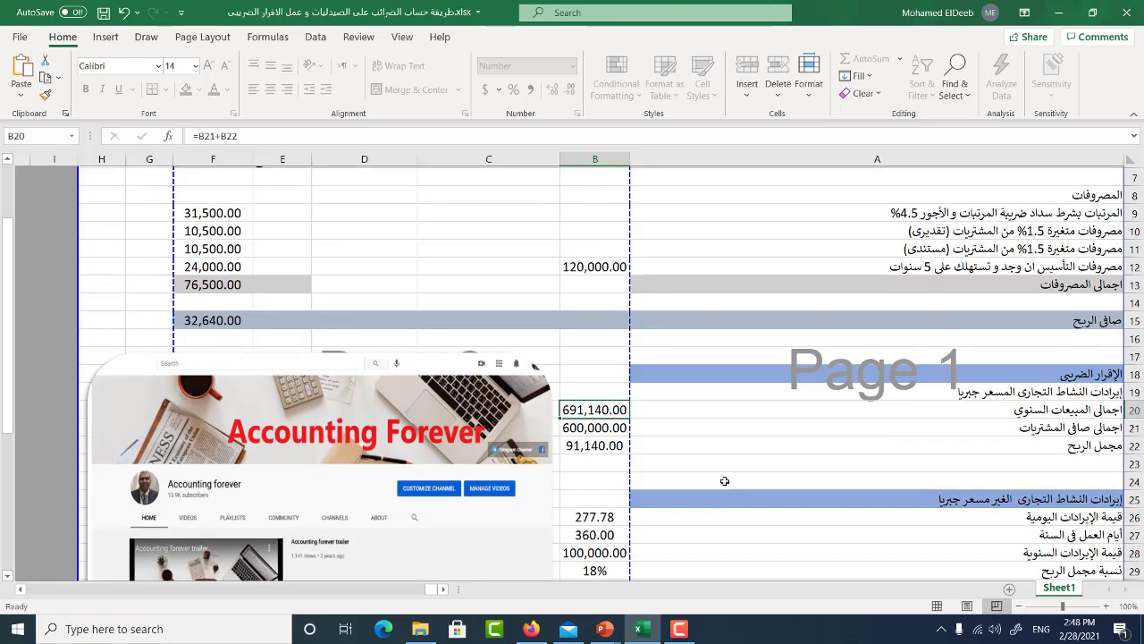
scroll(610, 400, down, 1)
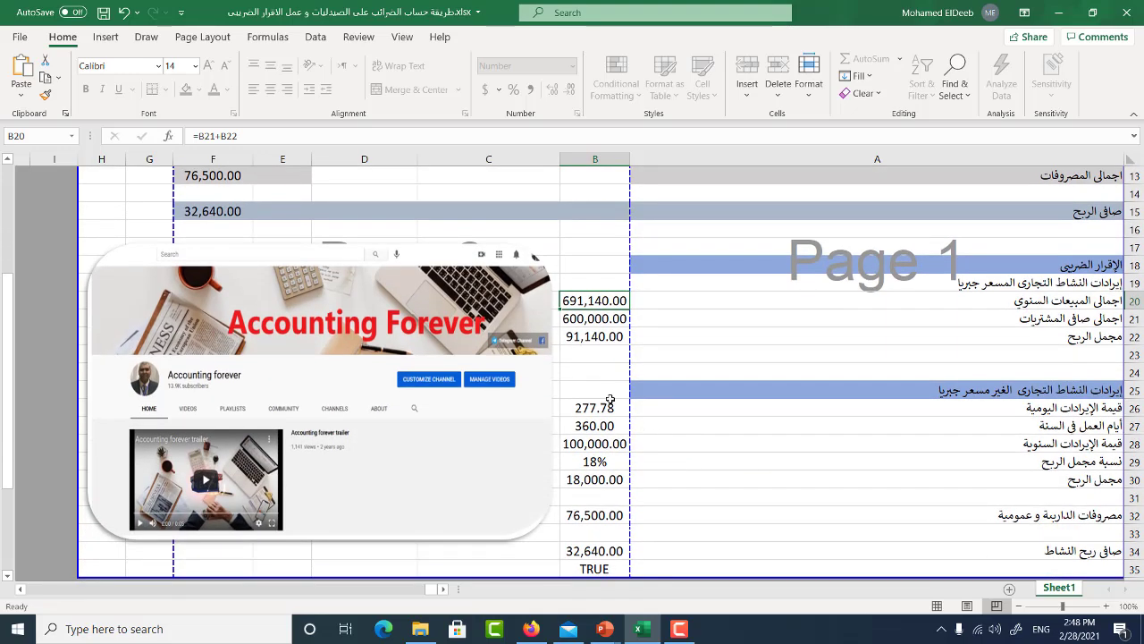
scroll(572, 409, up, 4)
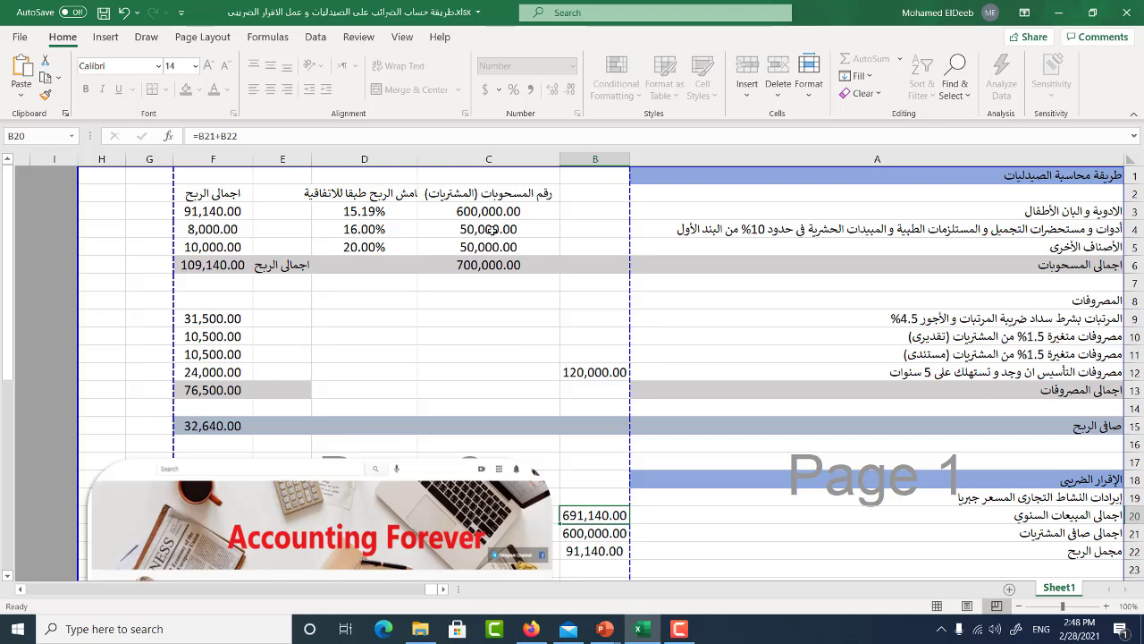
drag(490, 229, 491, 247)
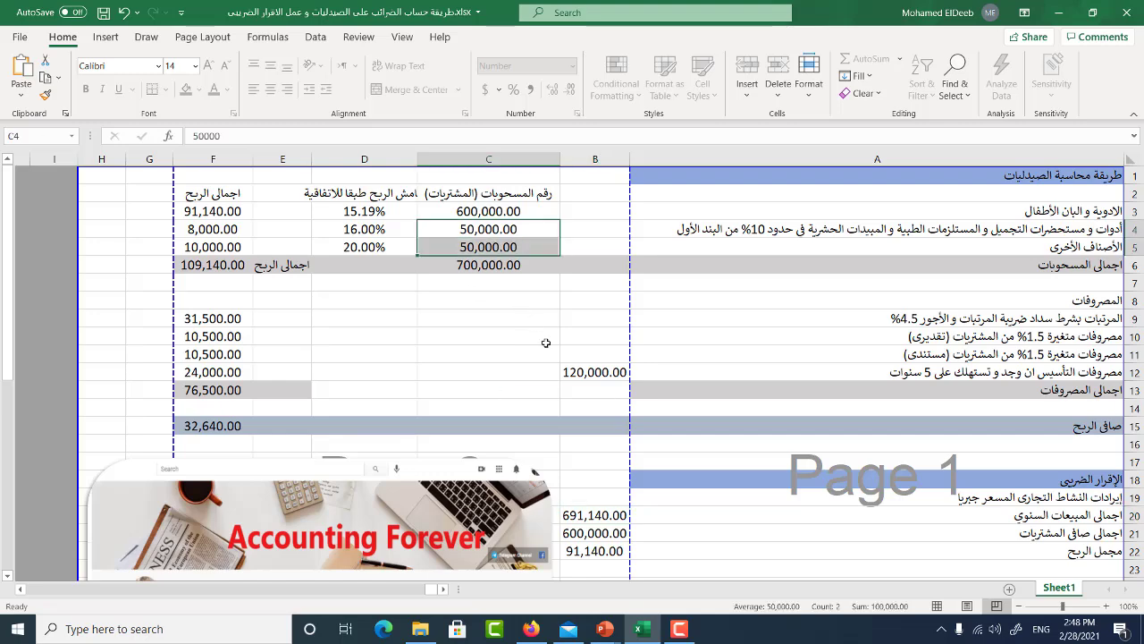
Check the daily revenue, working days, annual revenue and gross profit ratio entries of the non-fixed-price activity in B26:B29.
scroll(545, 342, down, 4)
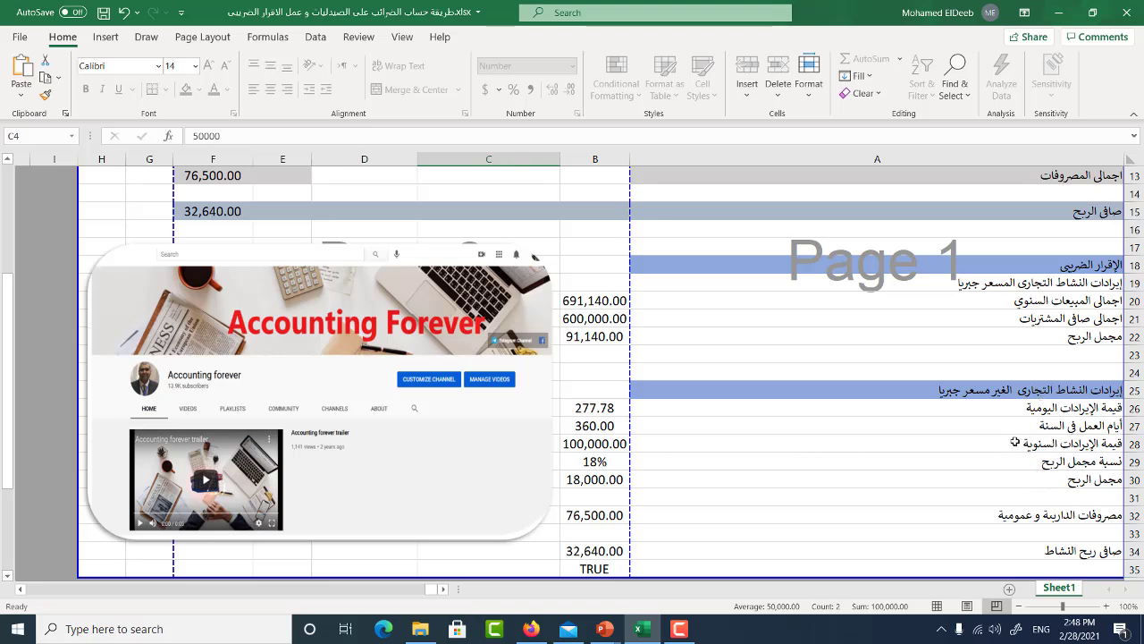
click(593, 427)
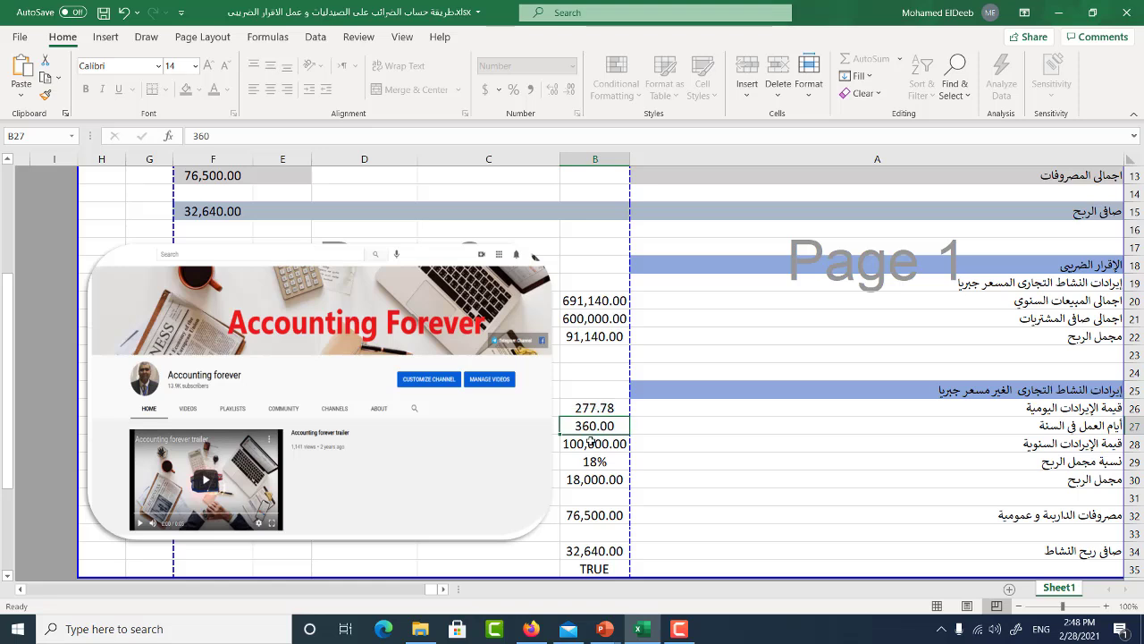
click(592, 409)
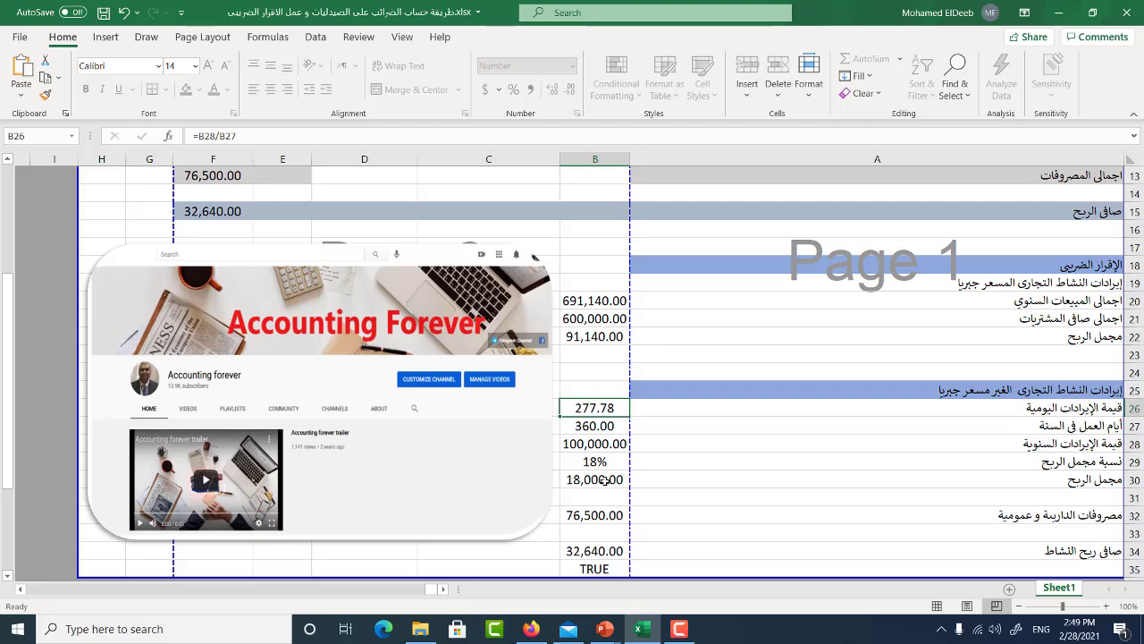
scroll(604, 433, up, 4)
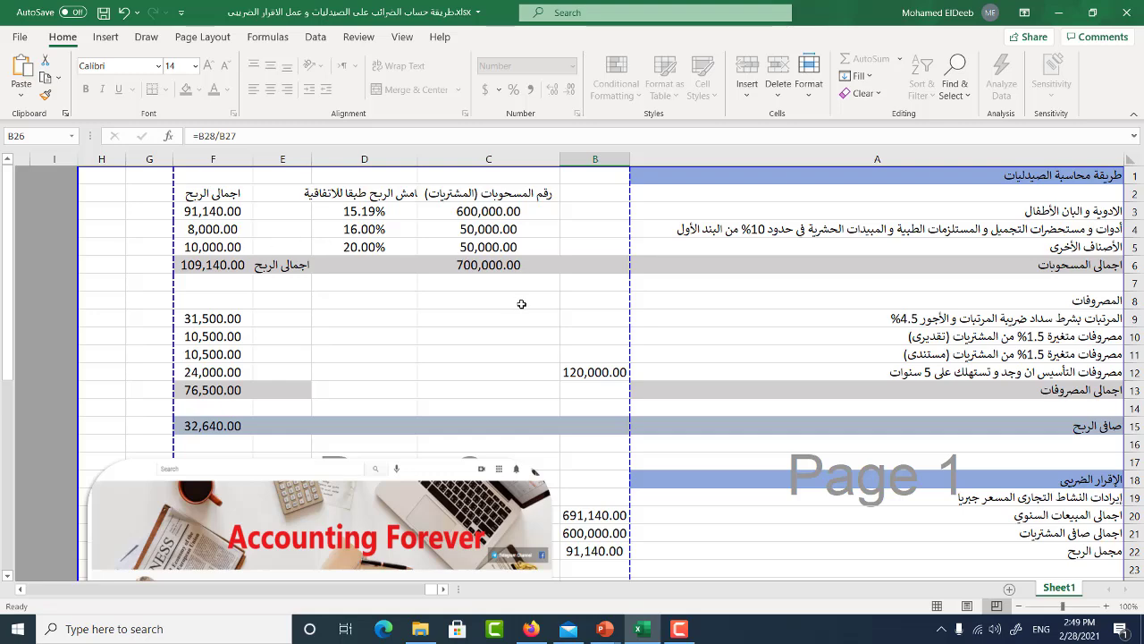
scroll(523, 304, down, 4)
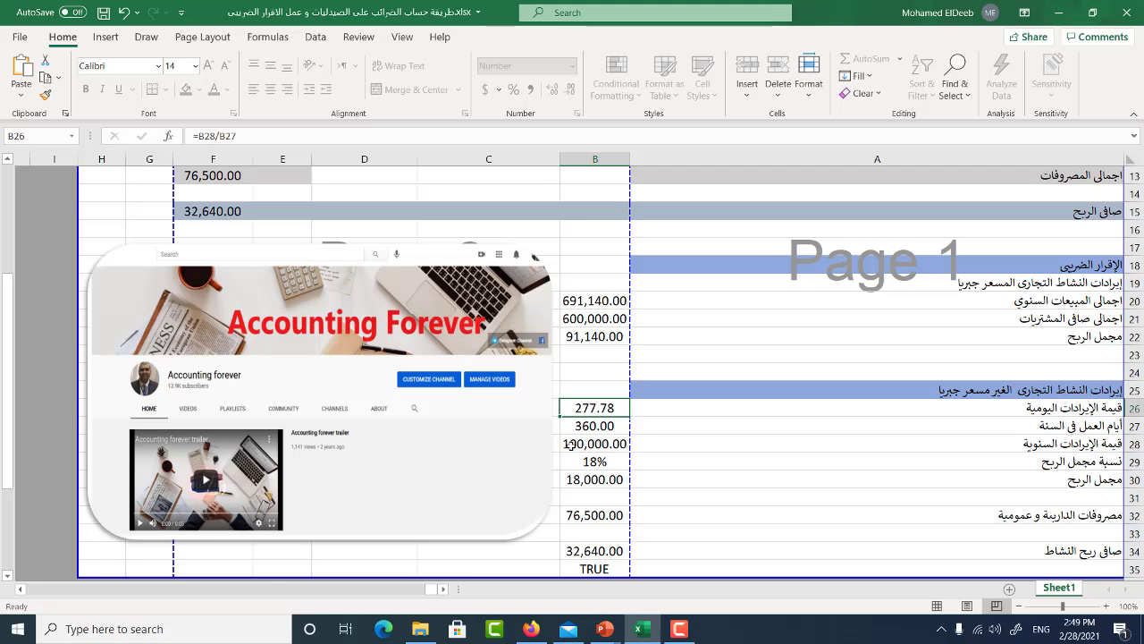
click(570, 444)
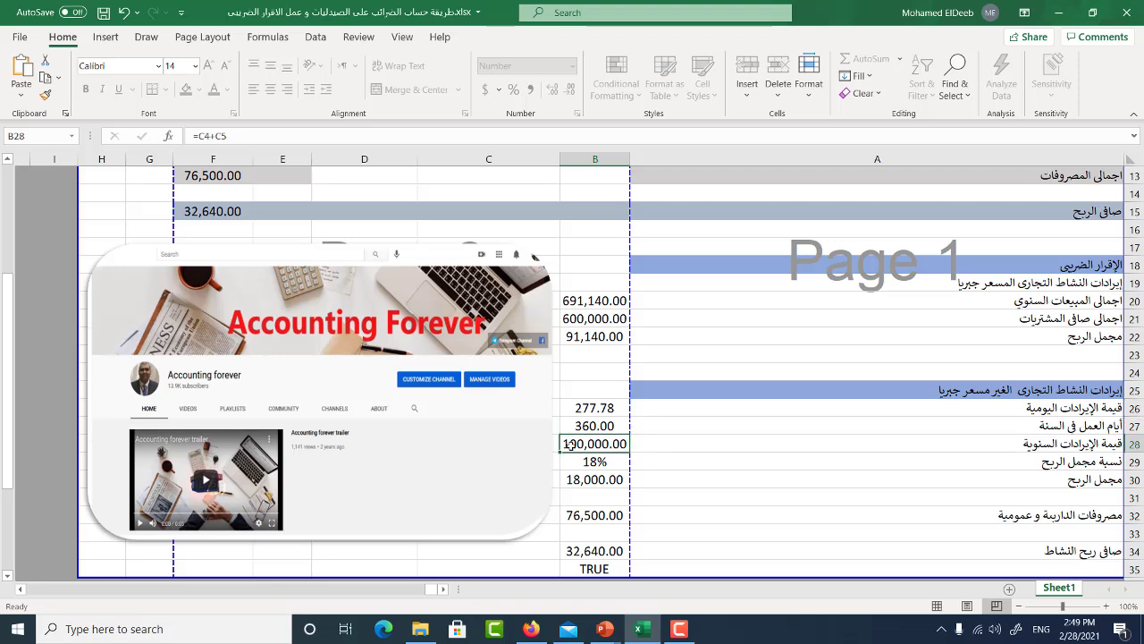
click(597, 463)
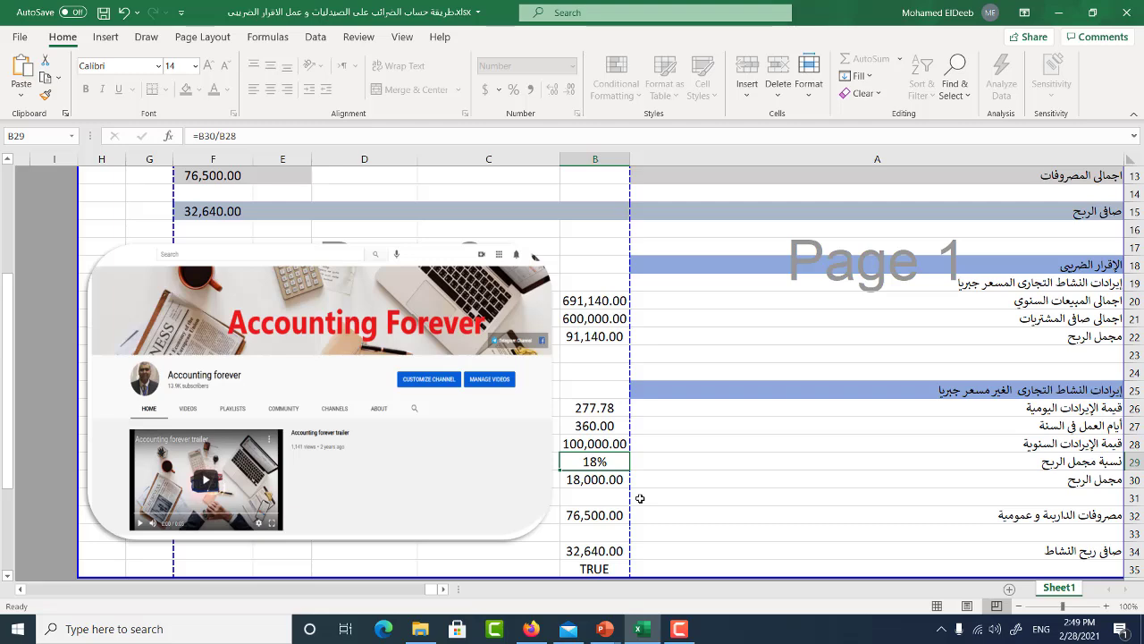
Trace the administrative and general expenses in B32 of the tax return back to the total expenses in F13.
click(580, 515)
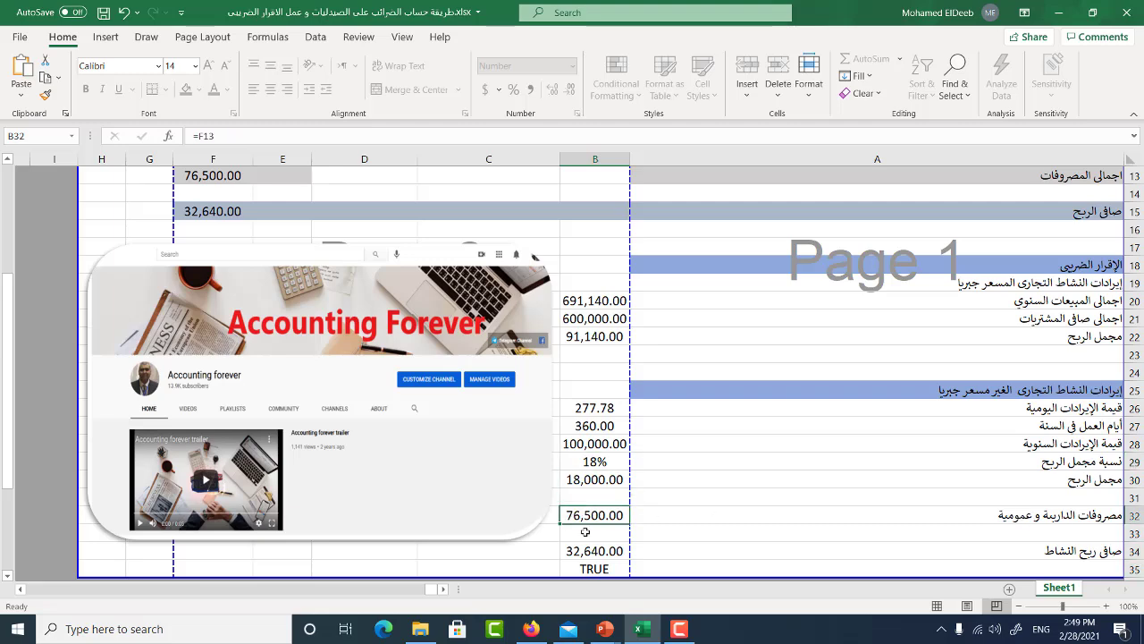
scroll(601, 472, up, 1)
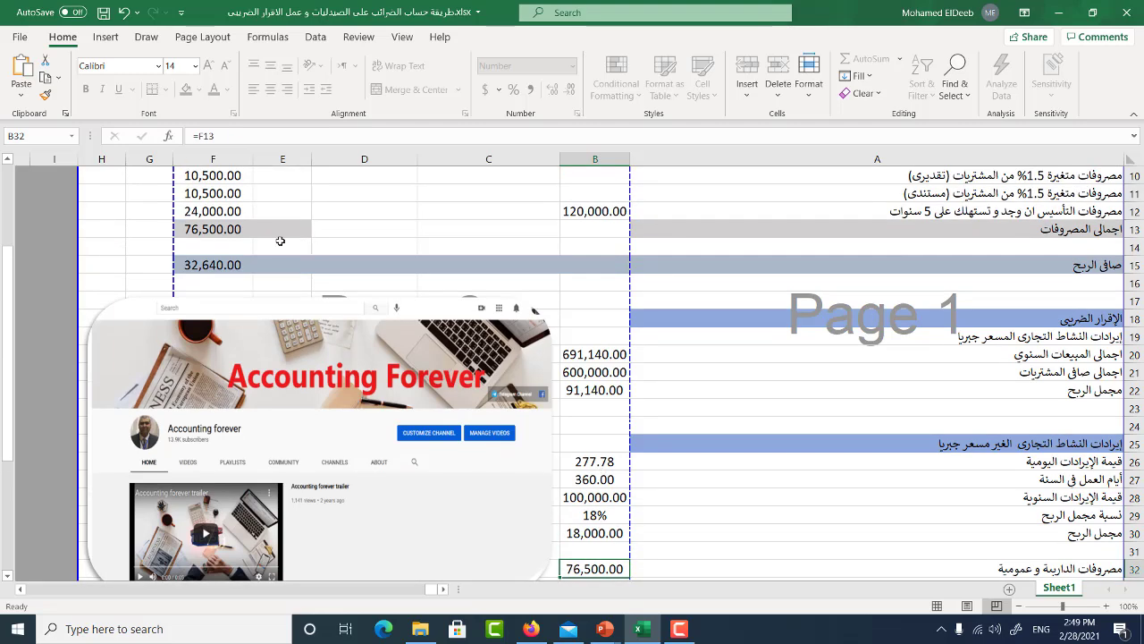
scroll(587, 418, down, 2)
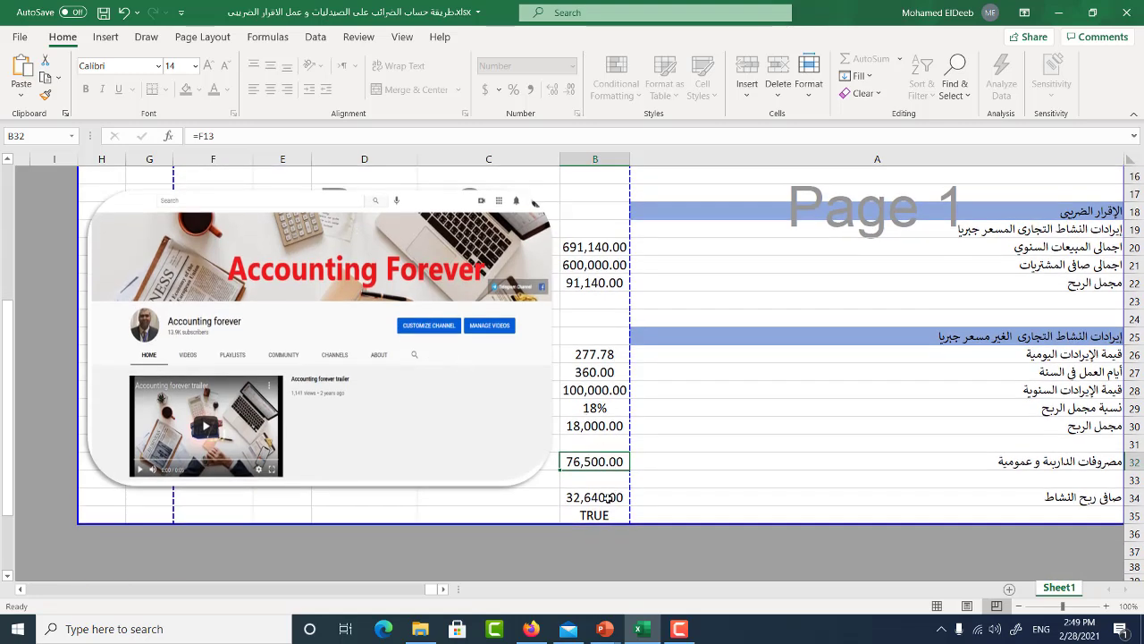
Check the activity net profit formula in B34 against its components: gross profits in B22 and B30 and expenses in B32.
click(606, 498)
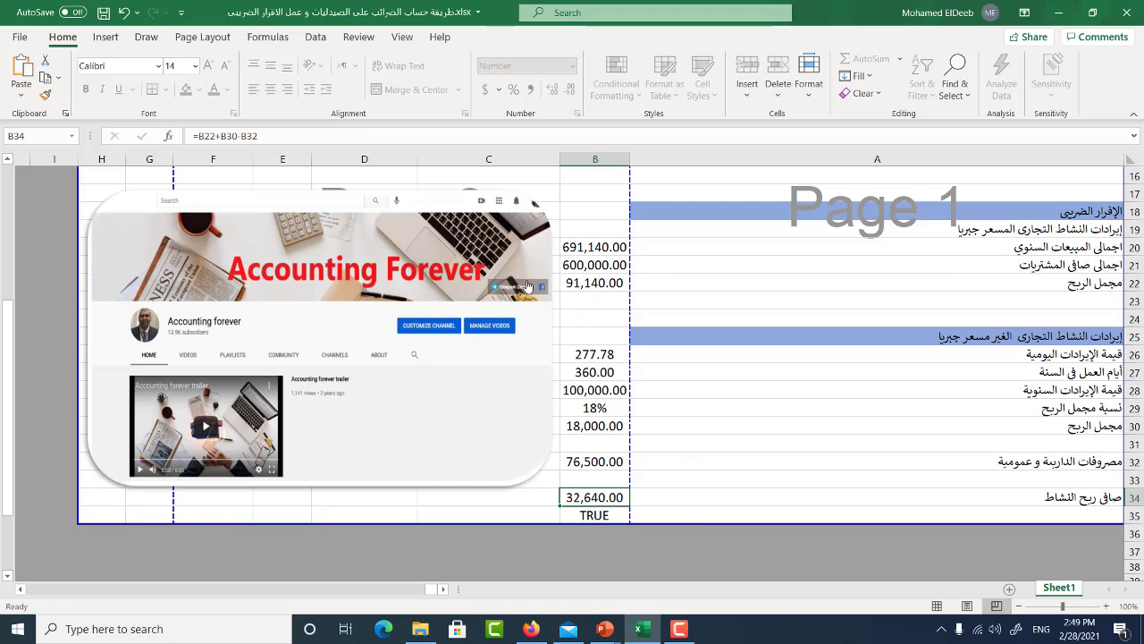
click(572, 283)
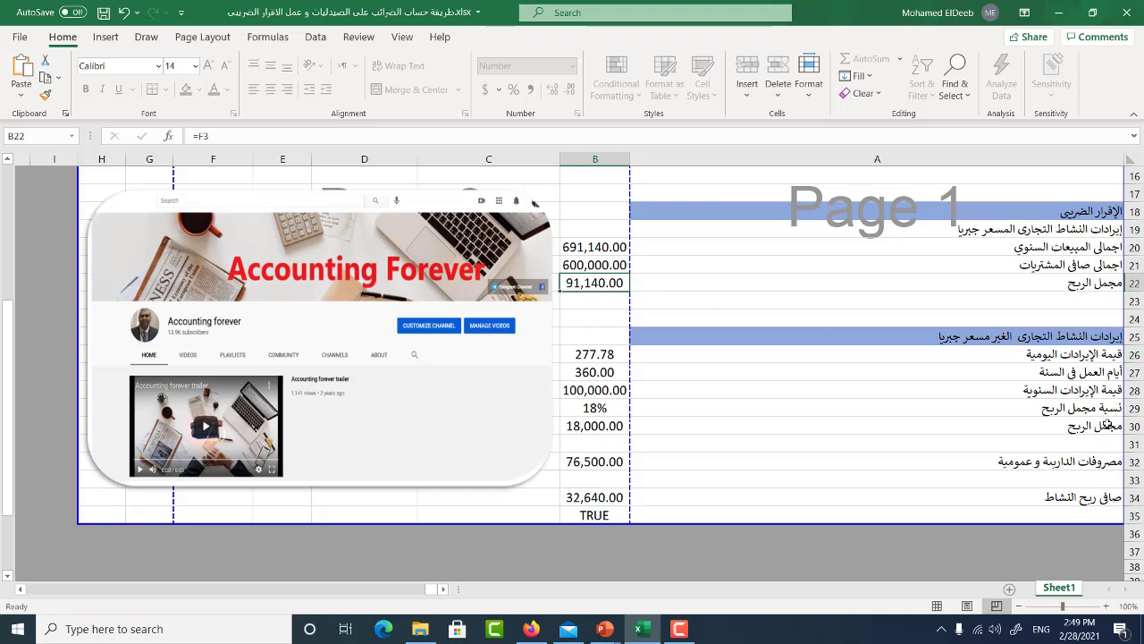
click(572, 424)
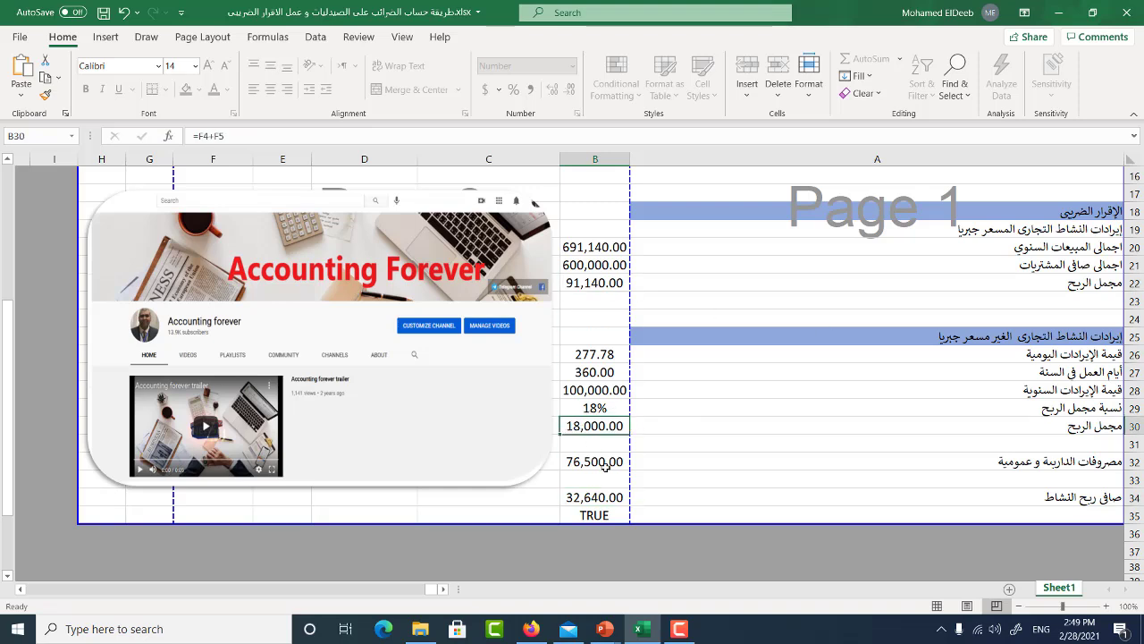
click(612, 463)
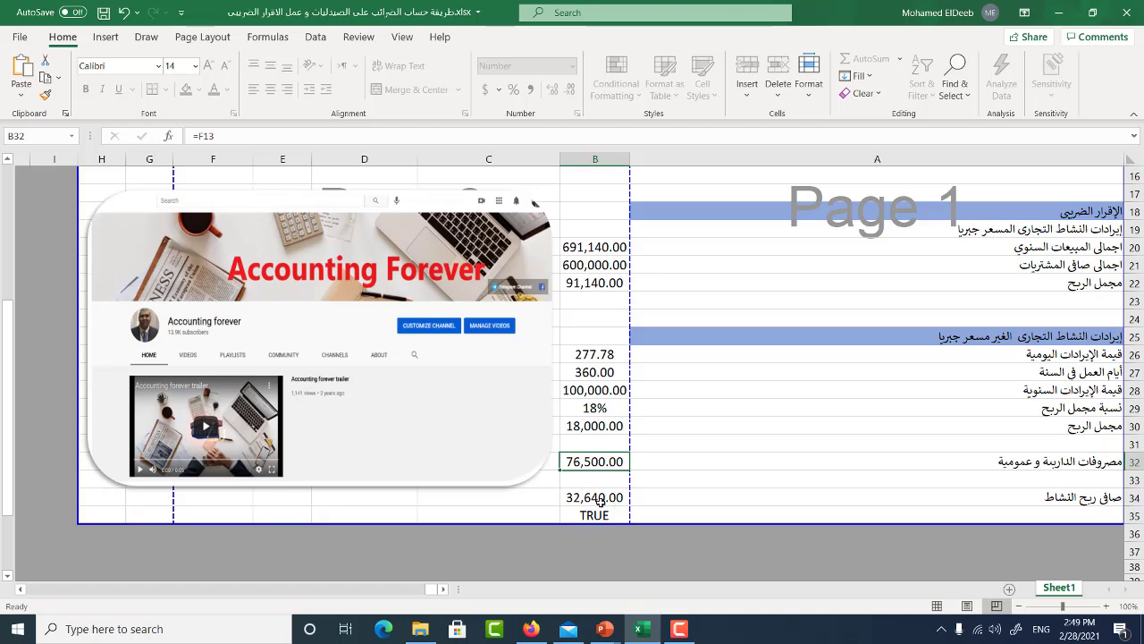
click(601, 500)
Check the match test in B35, and trace the net purchases in B21 of the tax return back to C3.
scroll(641, 492, up, 1)
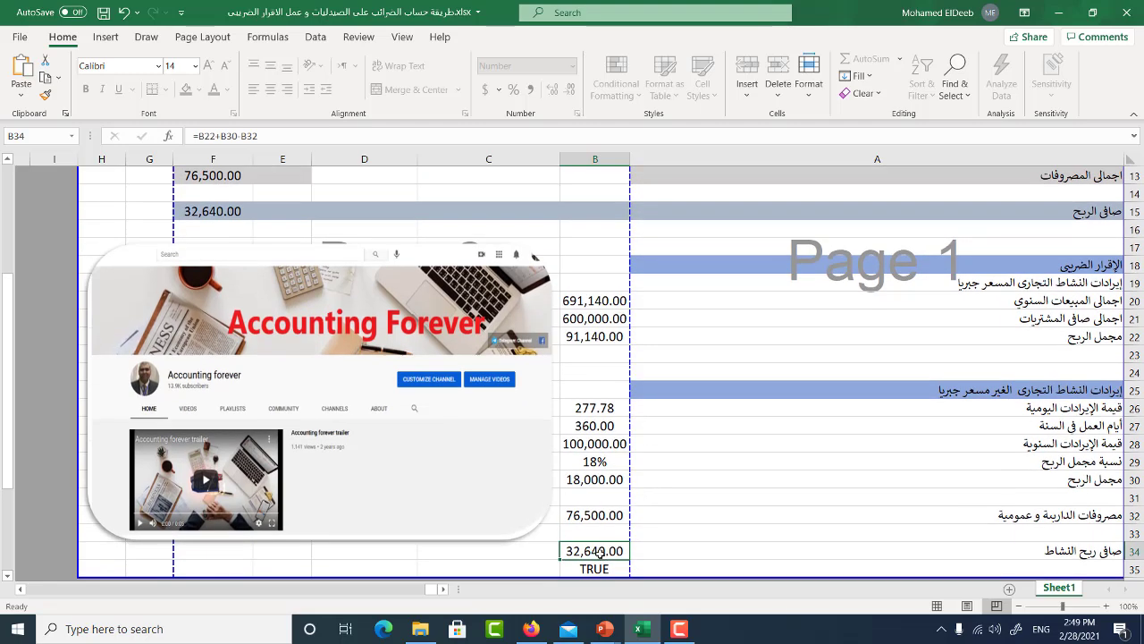
click(598, 569)
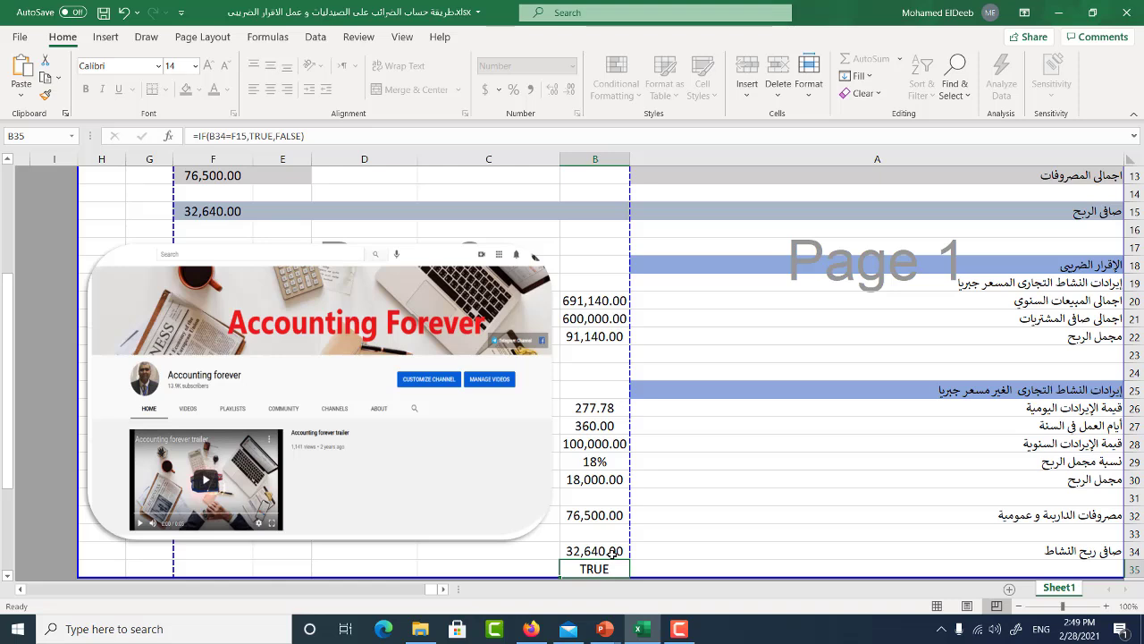
click(597, 295)
click(602, 319)
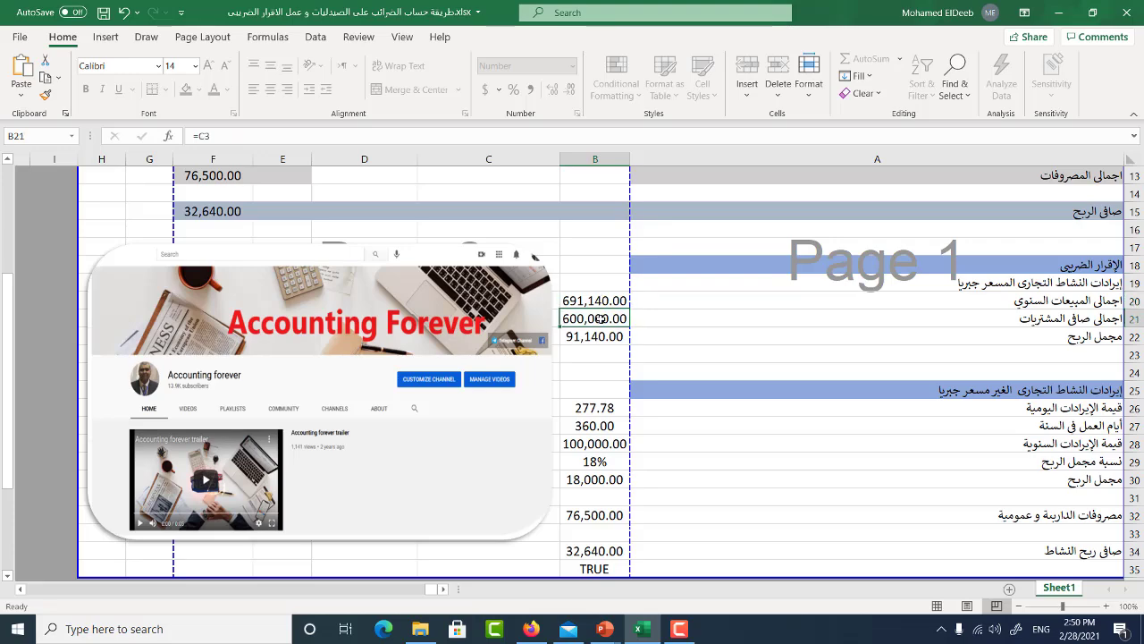
double_click(602, 319)
key(Return)
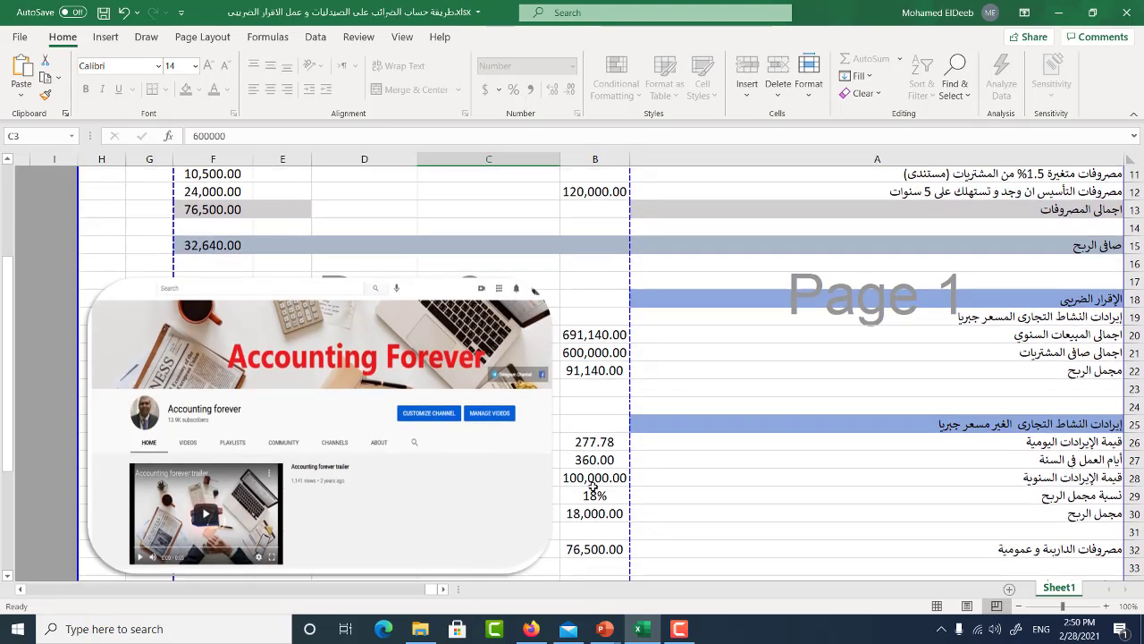
Compare the tax return's net profit in B34 with the accounting net profit in F15 using the match test in B35.
scroll(593, 485, down, 2)
click(597, 533)
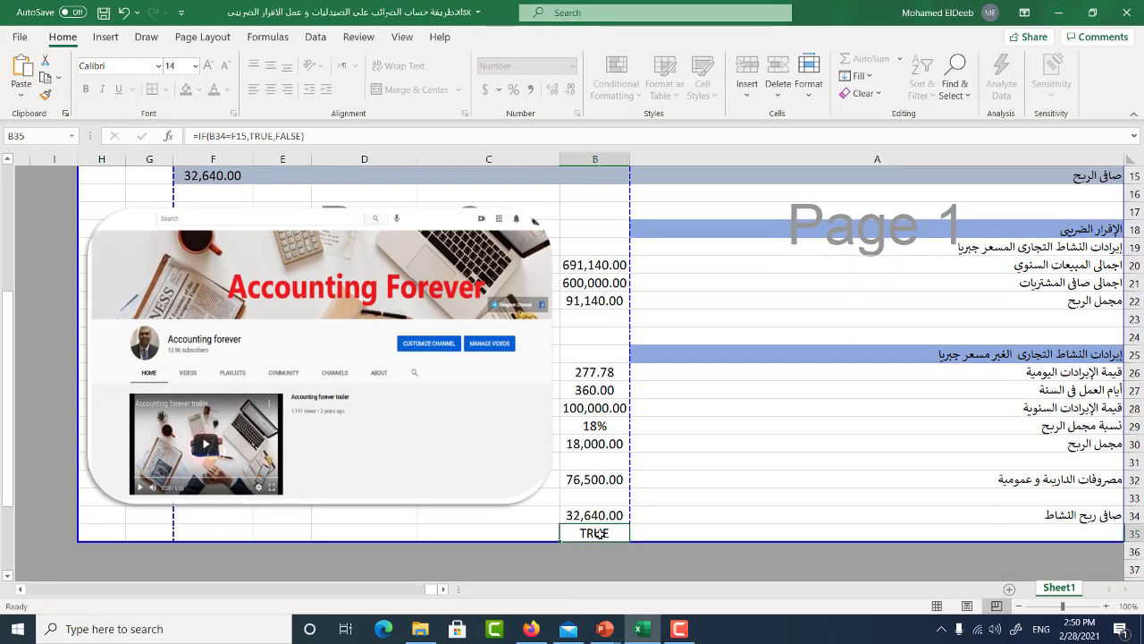
click(595, 515)
click(212, 175)
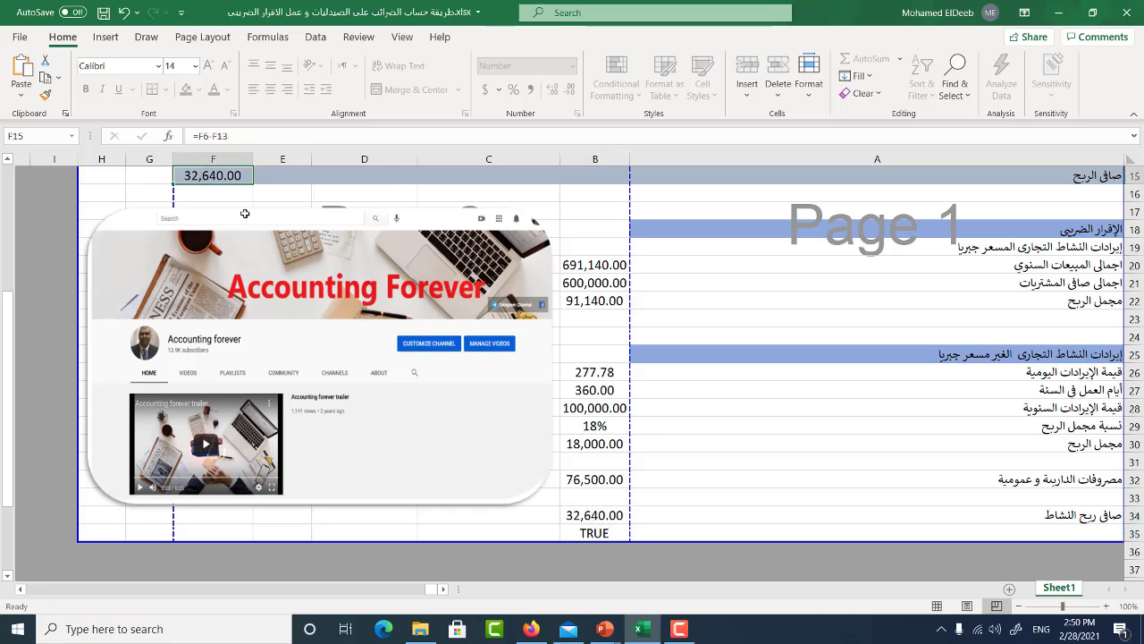
click(601, 517)
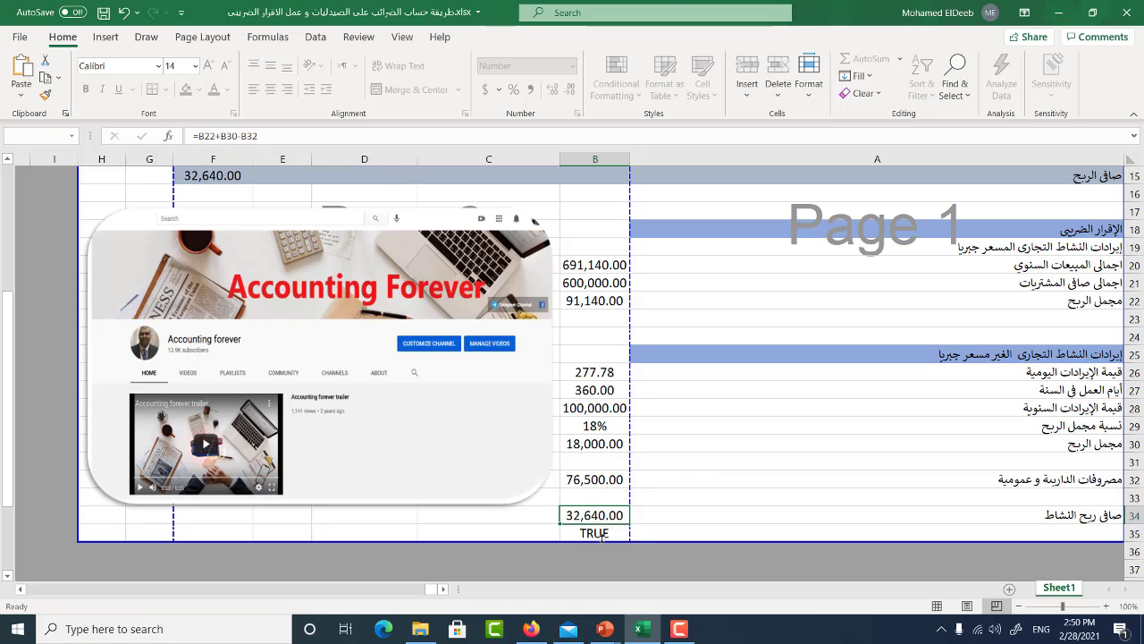
click(602, 536)
scroll(605, 491, up, 4)
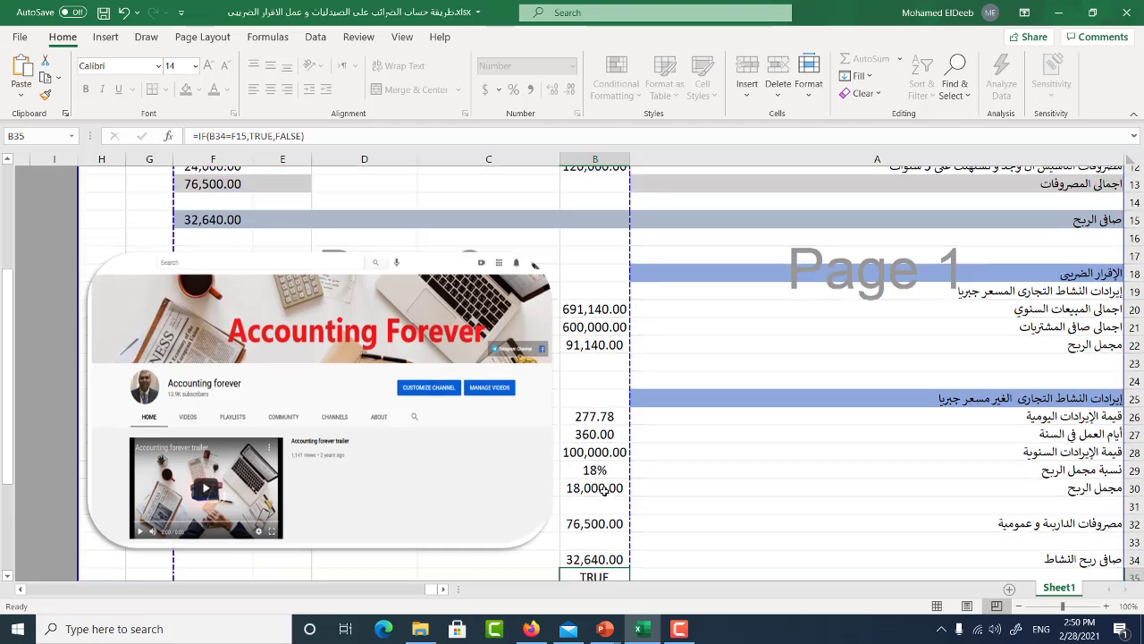
scroll(571, 320, down, 4)
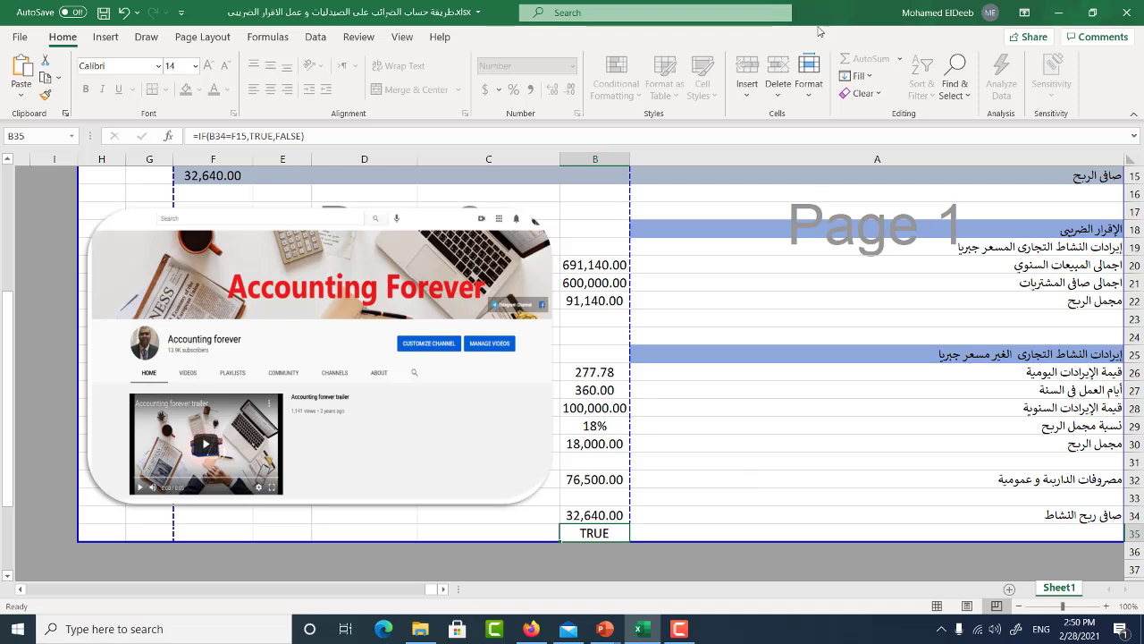
click(681, 629)
click(1086, 574)
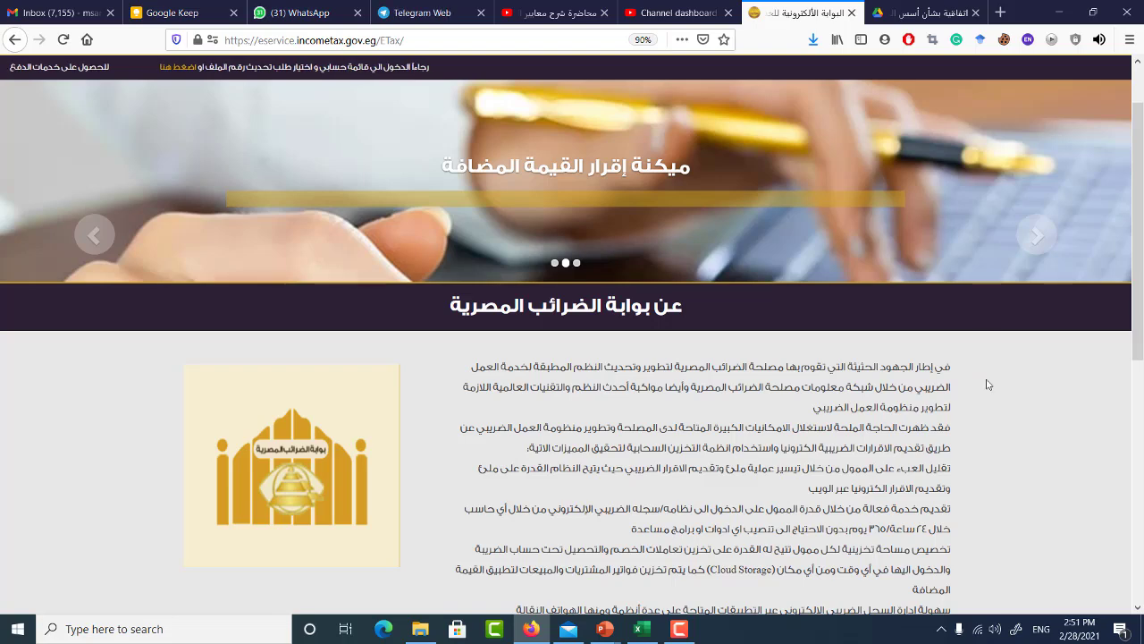
On the Egyptian tax portal in Firefox, open the 101 income tax return for natural persons for 2020 and highlight its amended return note.
scroll(988, 385, up, 2)
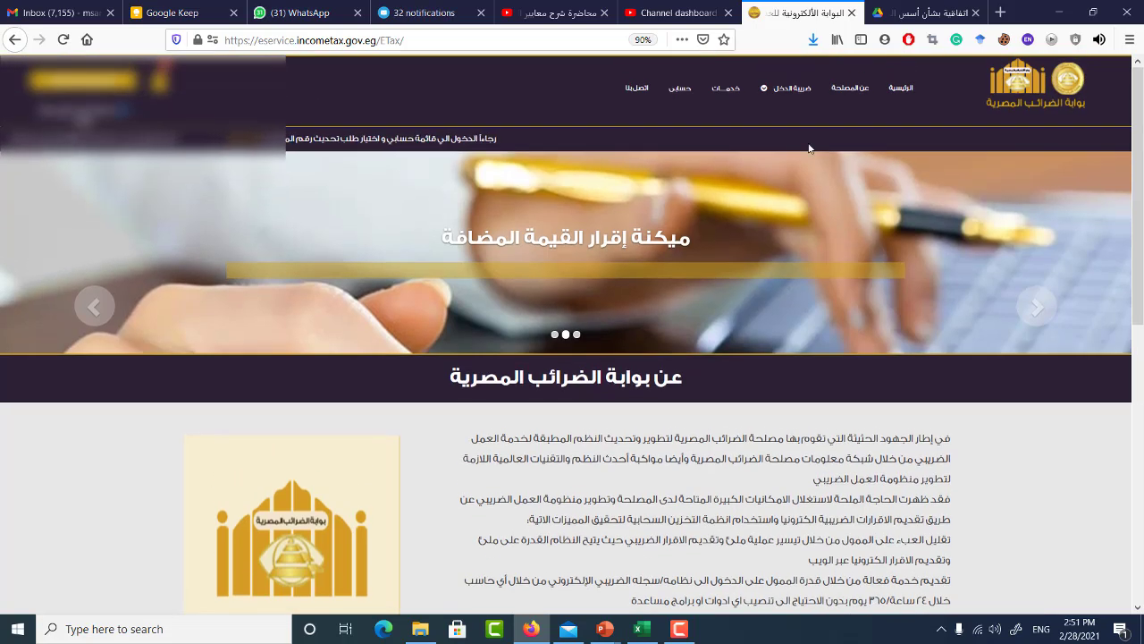
click(786, 88)
click(784, 106)
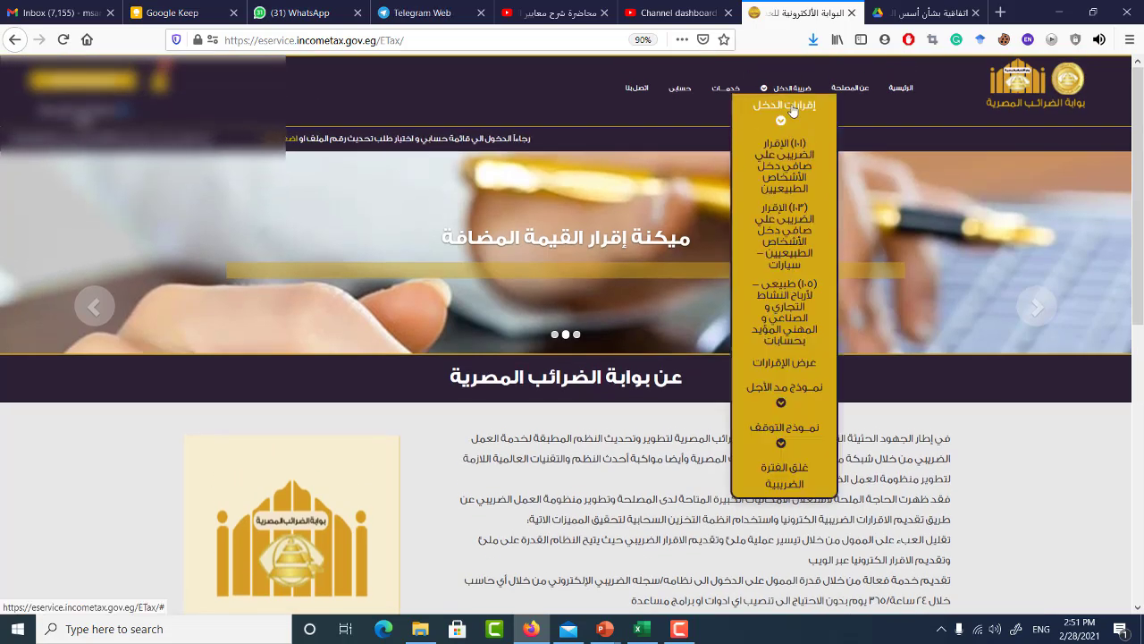
click(783, 173)
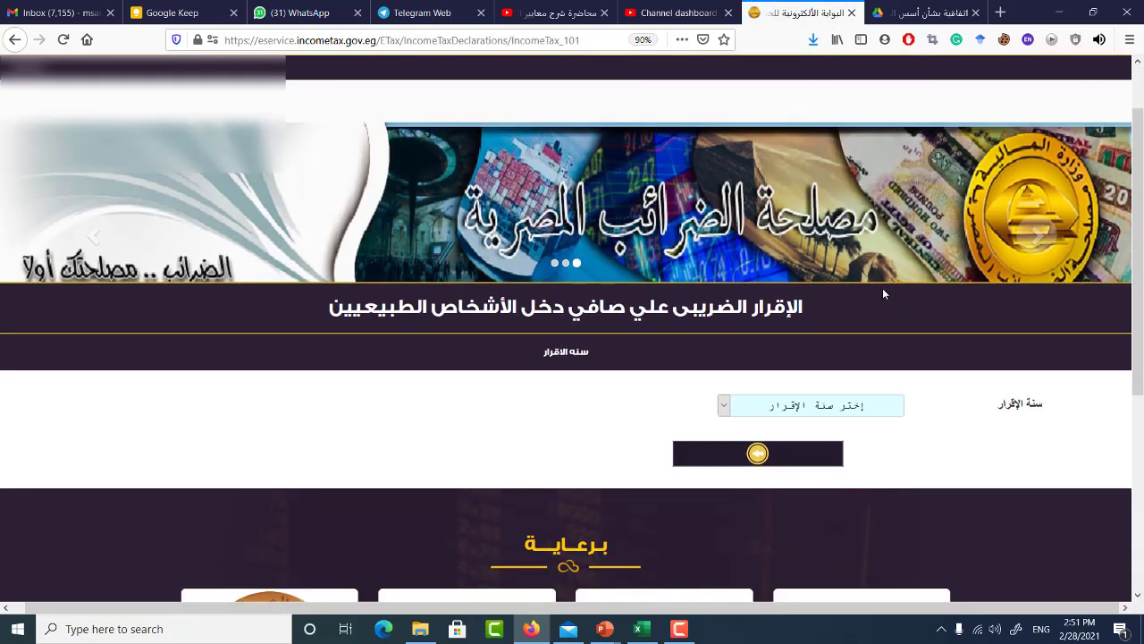
click(851, 405)
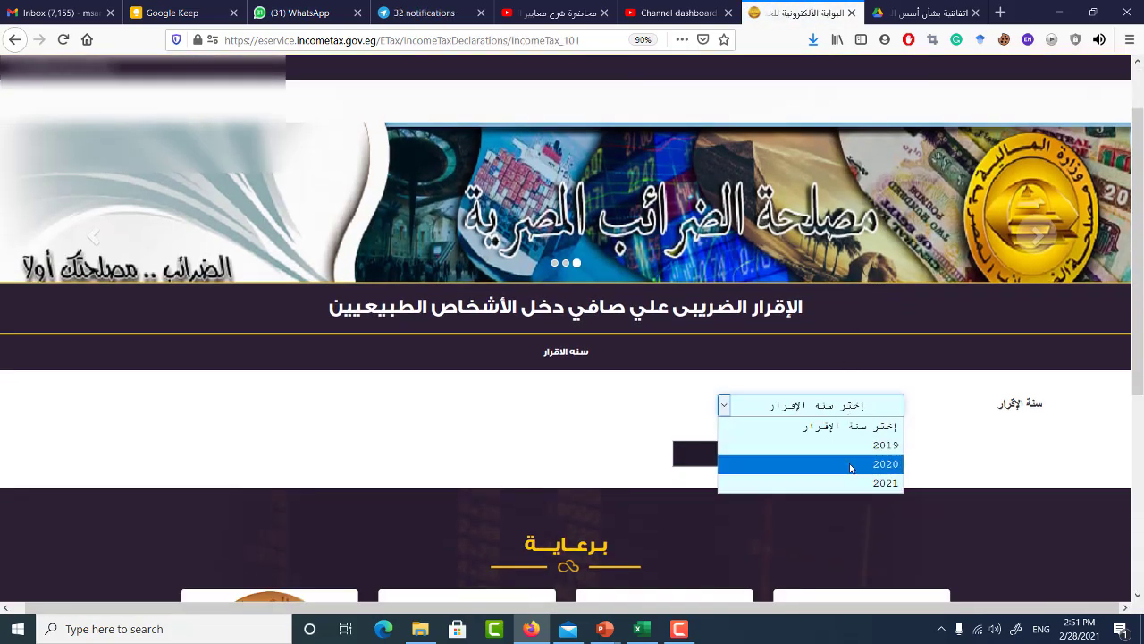
click(808, 462)
click(807, 460)
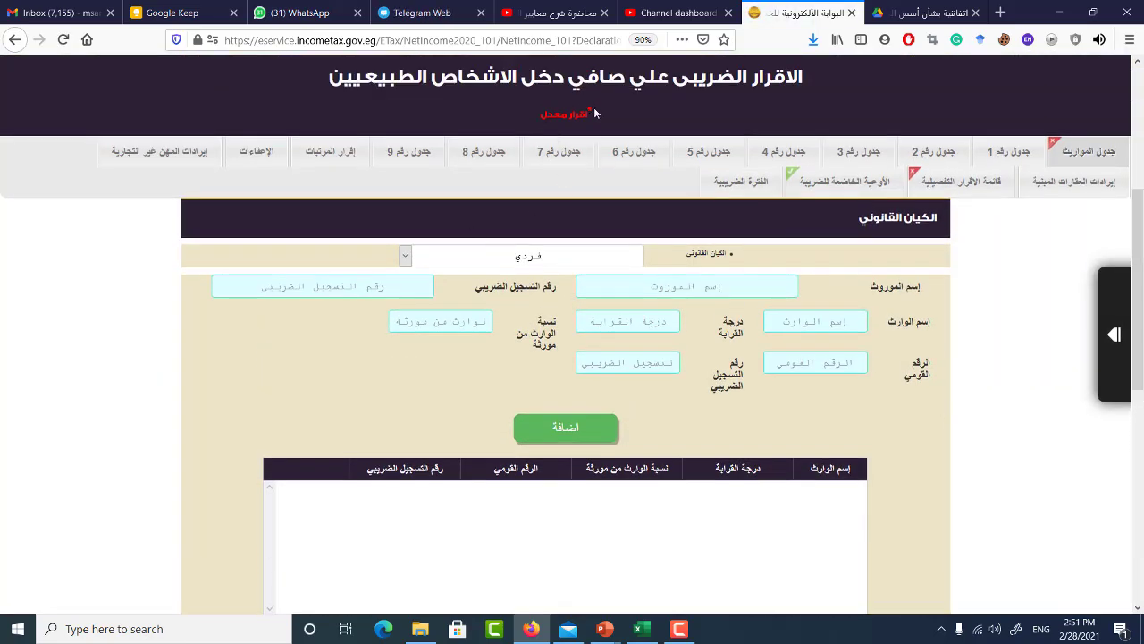
drag(597, 114, 535, 119)
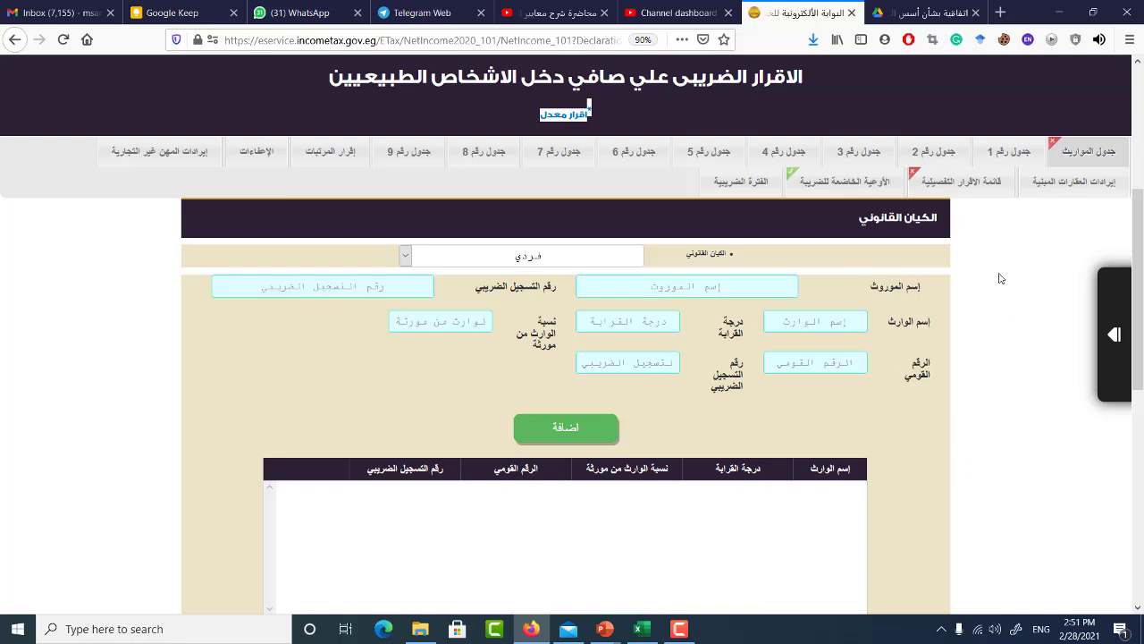
Open the return's detailed list (قائمة الإقرار التفصيلية), and place the Excel workbook and the portal side by side with the sheet at 85% zoom.
click(984, 303)
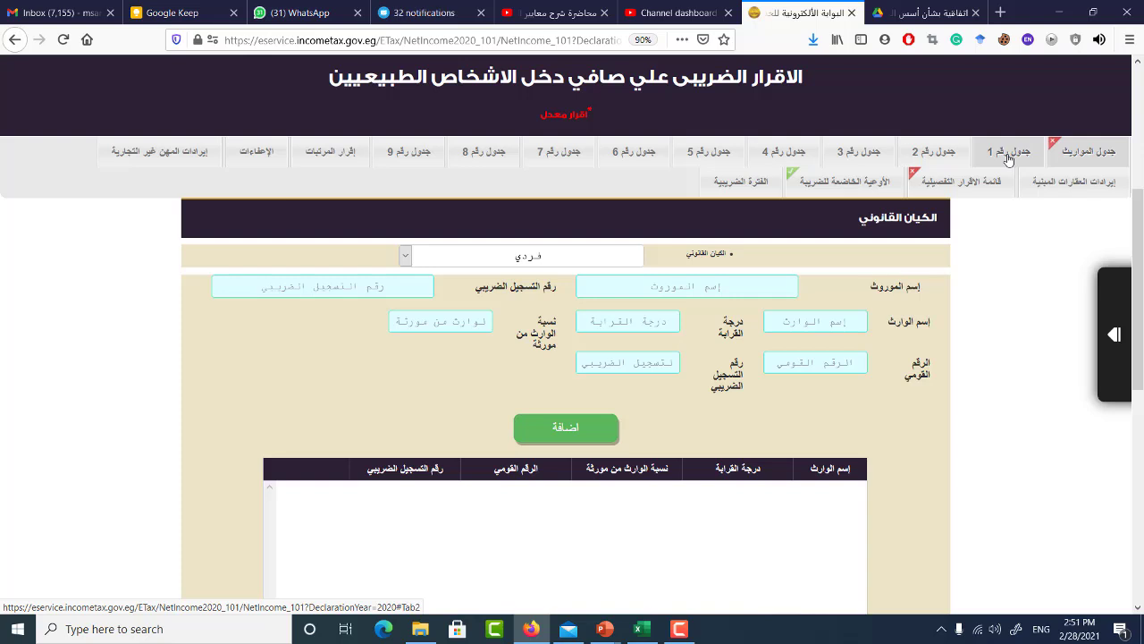
click(955, 185)
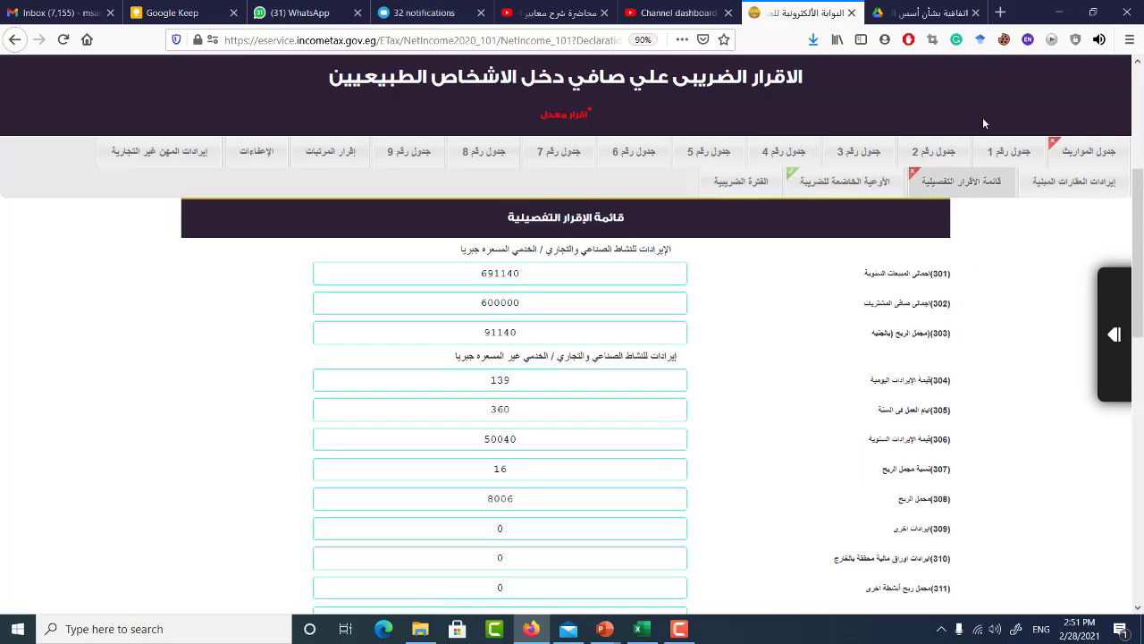
click(641, 628)
key(super+Left)
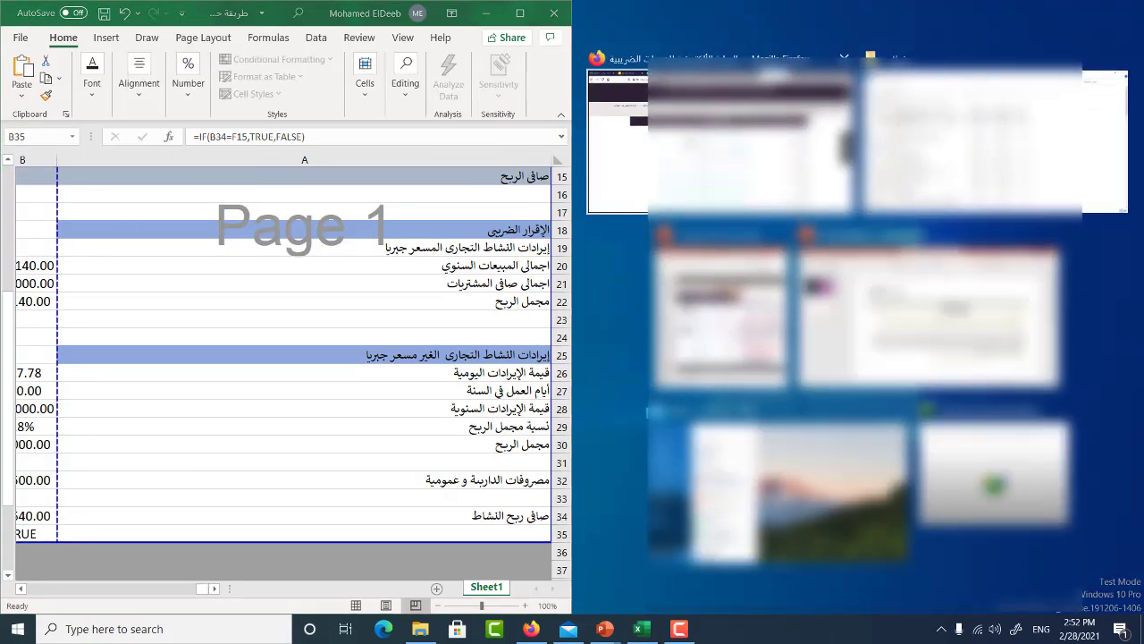
click(715, 134)
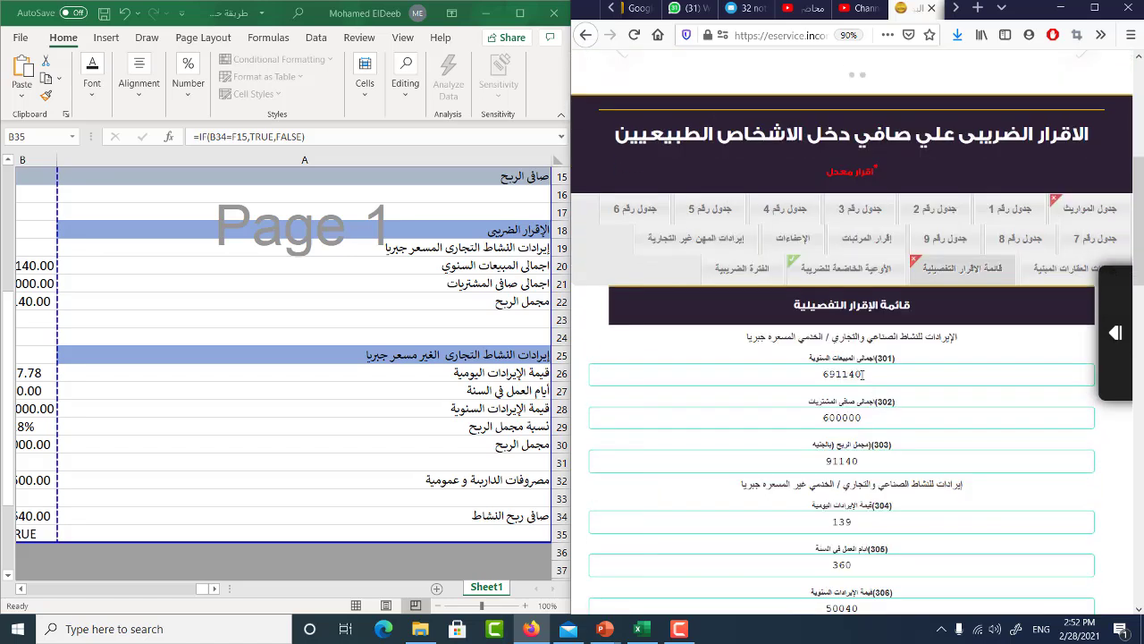
click(381, 353)
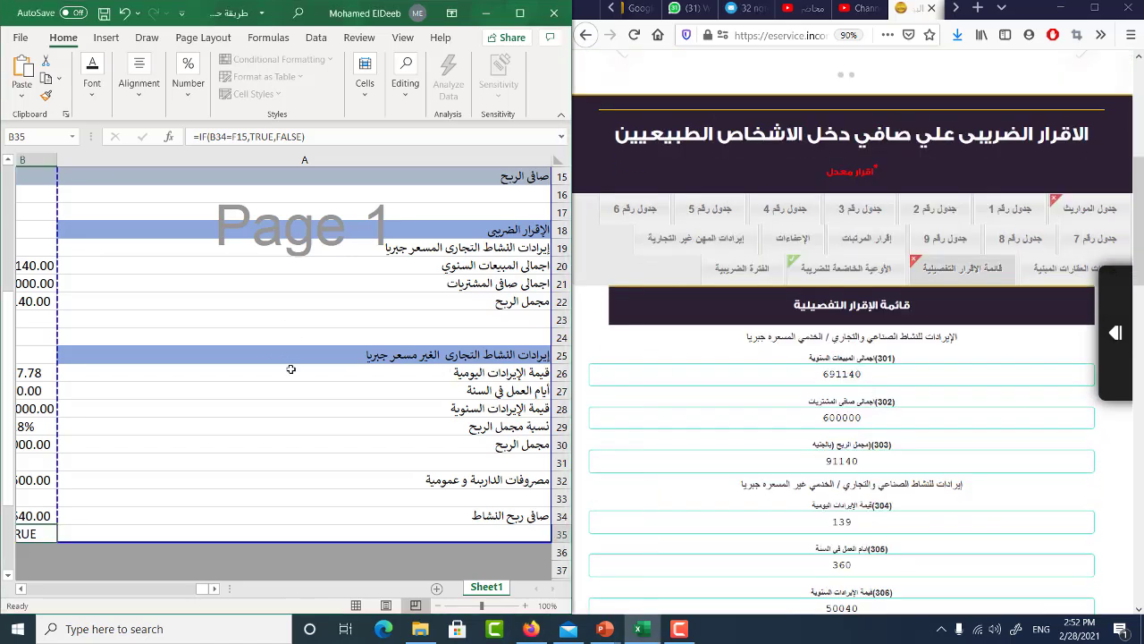
scroll(319, 375, down, 1)
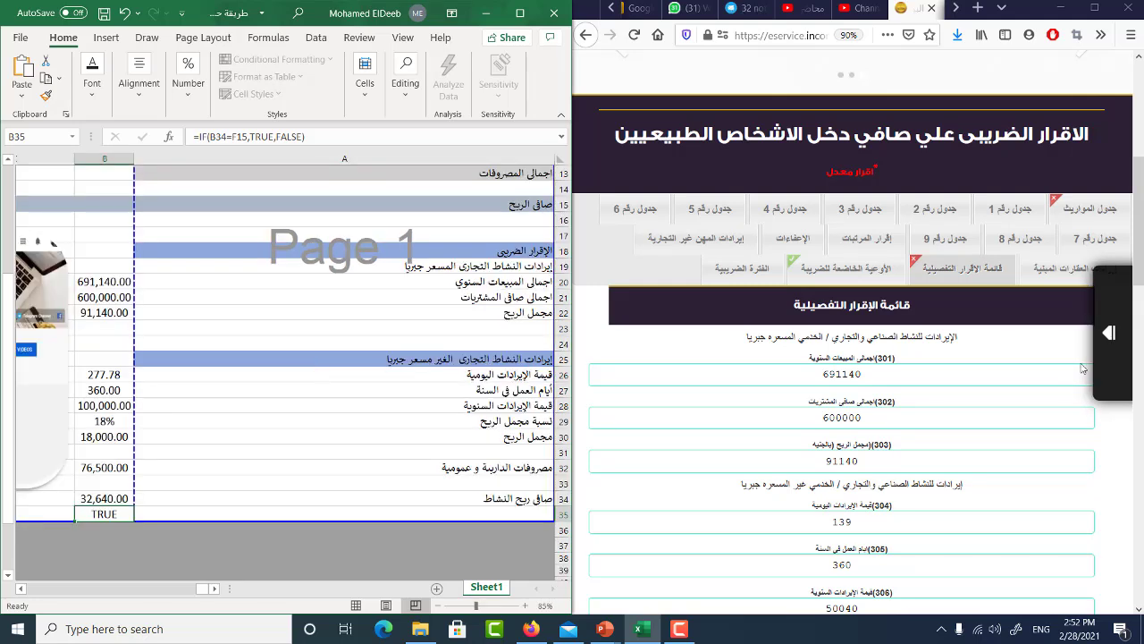
Compare the compulsorily priced activity's annual sales, net purchases and gross profit in fields 301 to 303 with B20:B22 of the worksheet.
click(867, 375)
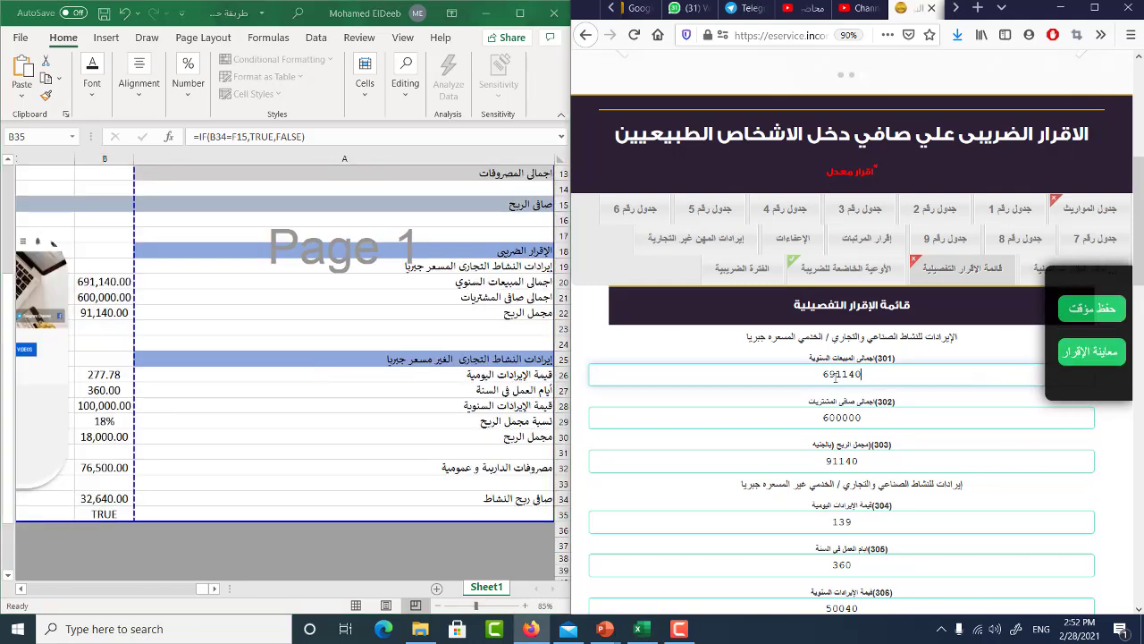
key(ctrl+a)
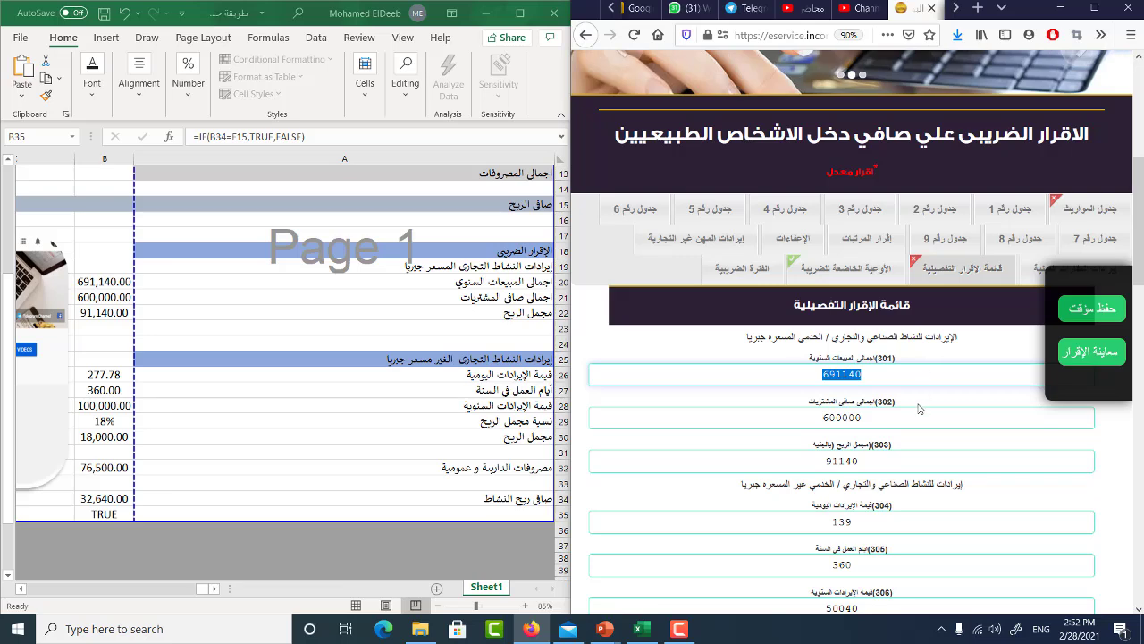
scroll(847, 298, down, 2)
scroll(847, 300, down, 2)
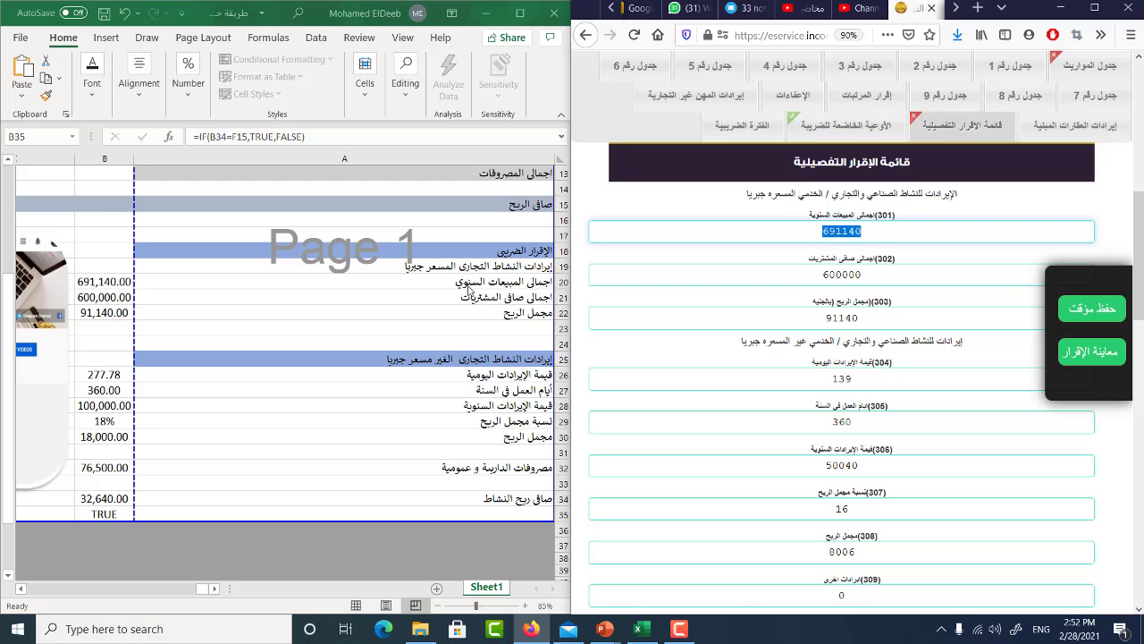
click(843, 275)
double_click(844, 274)
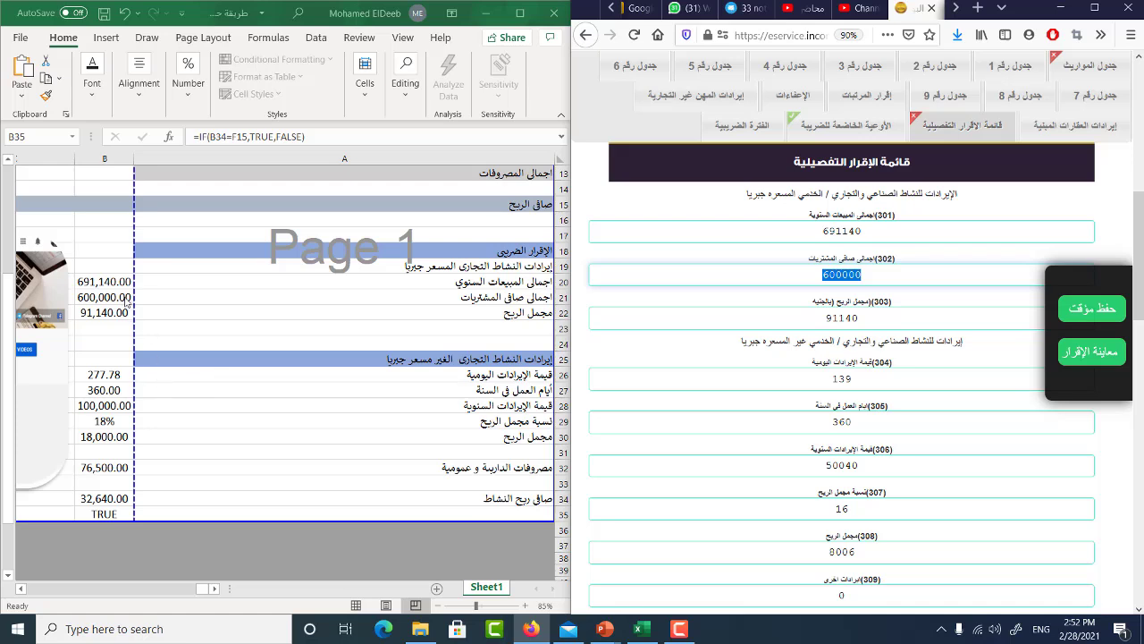
click(815, 319)
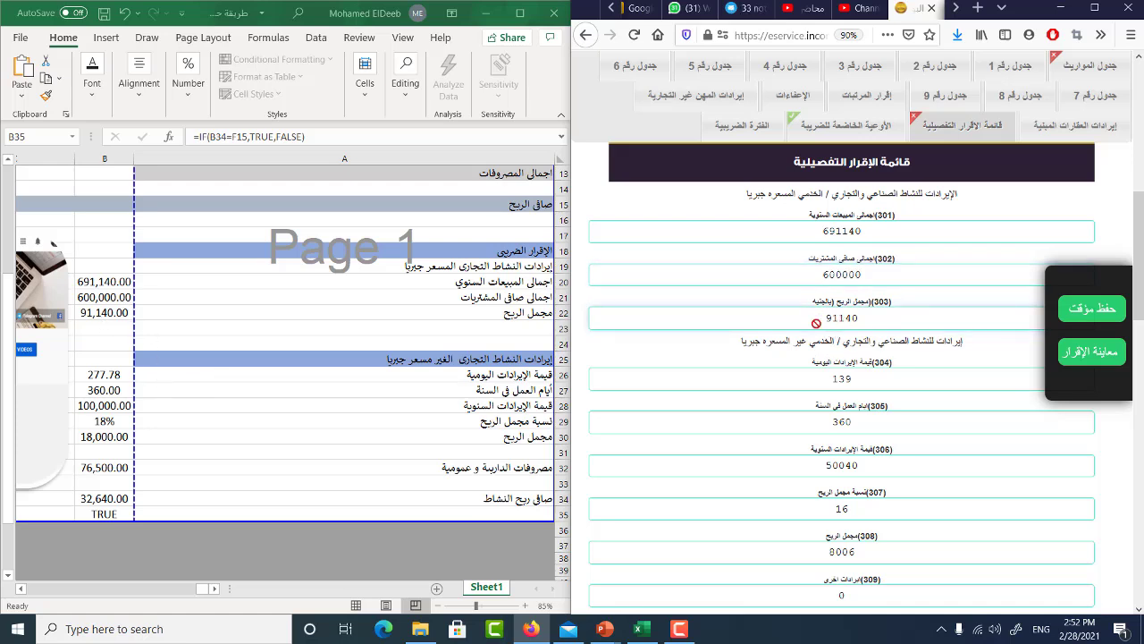
Review the non-compulsorily priced activity's fields 304 to 308 on the portal against B26:B30 of the worksheet.
scroll(817, 336, down, 2)
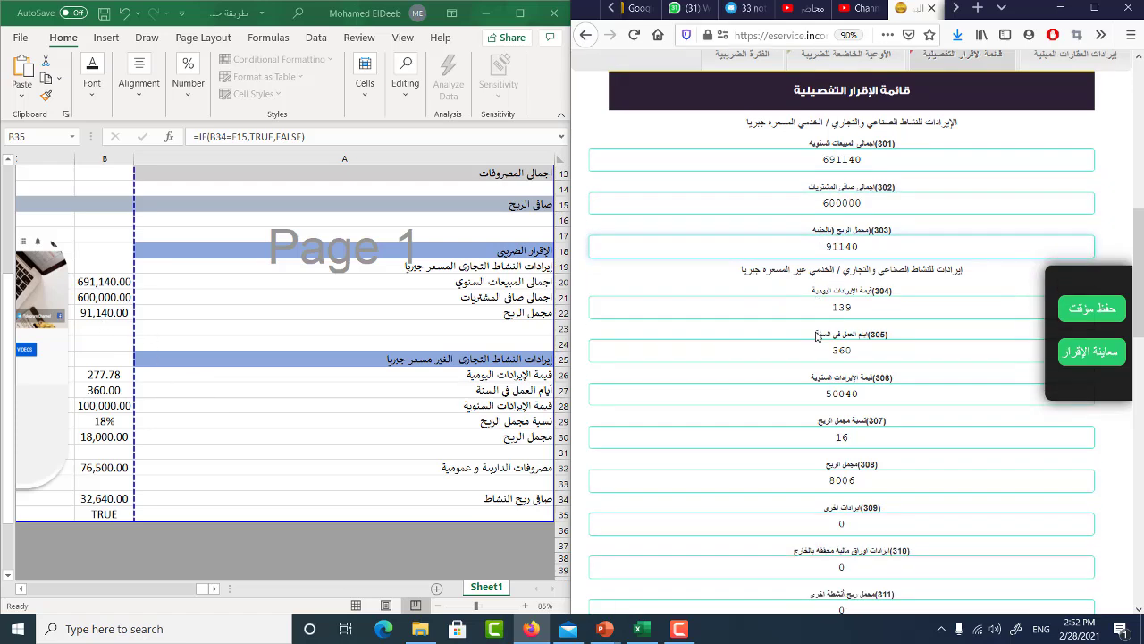
scroll(817, 336, down, 2)
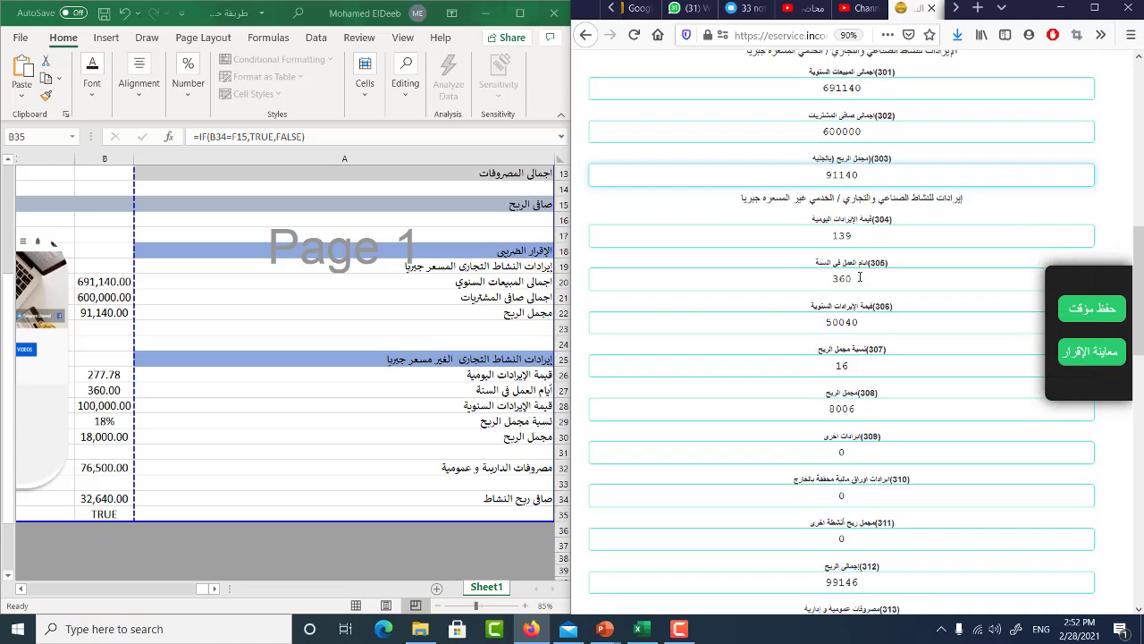